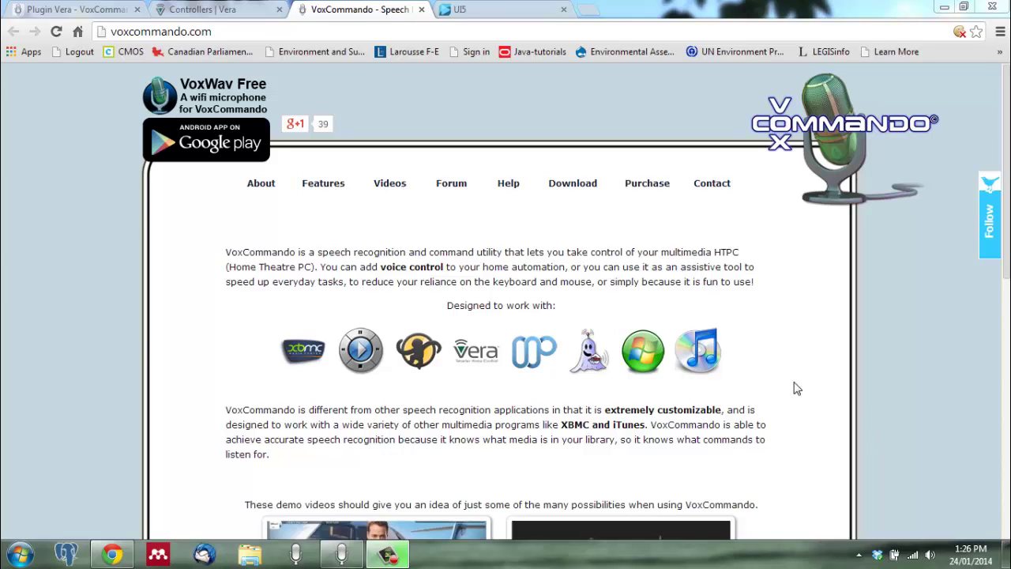
Review the Vera controllers page and read through the actions on the Plugin Vera wiki page
left_click(194, 9)
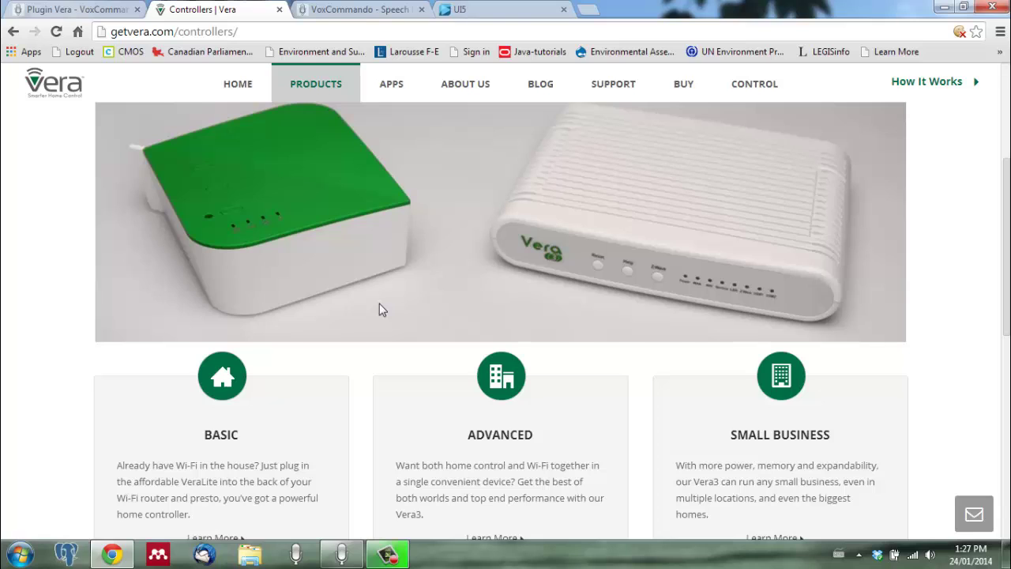
left_click(75, 11)
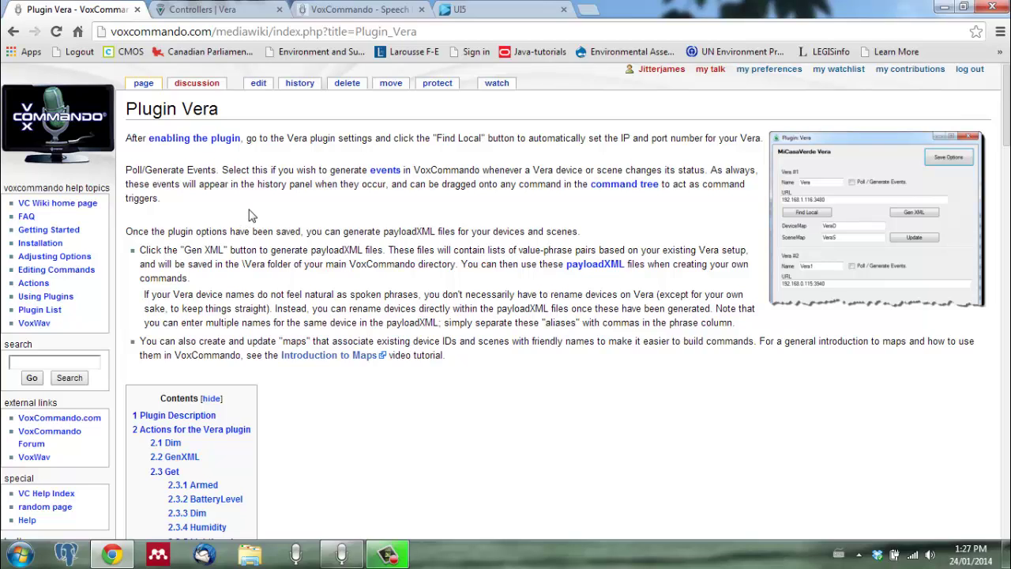
scroll(469, 360, "down", 15)
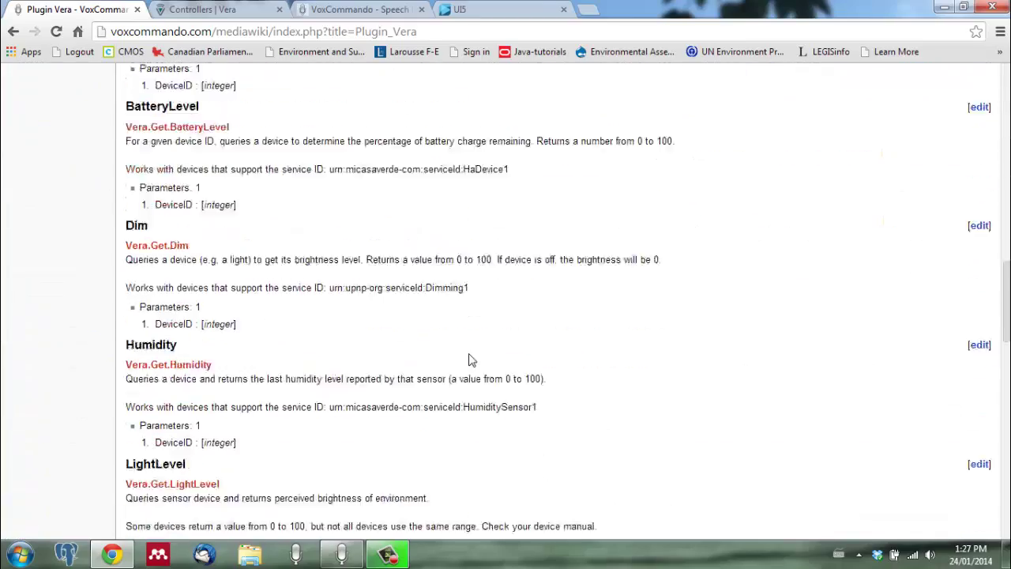
scroll(469, 360, "down", 8)
scroll(469, 360, "up", 20)
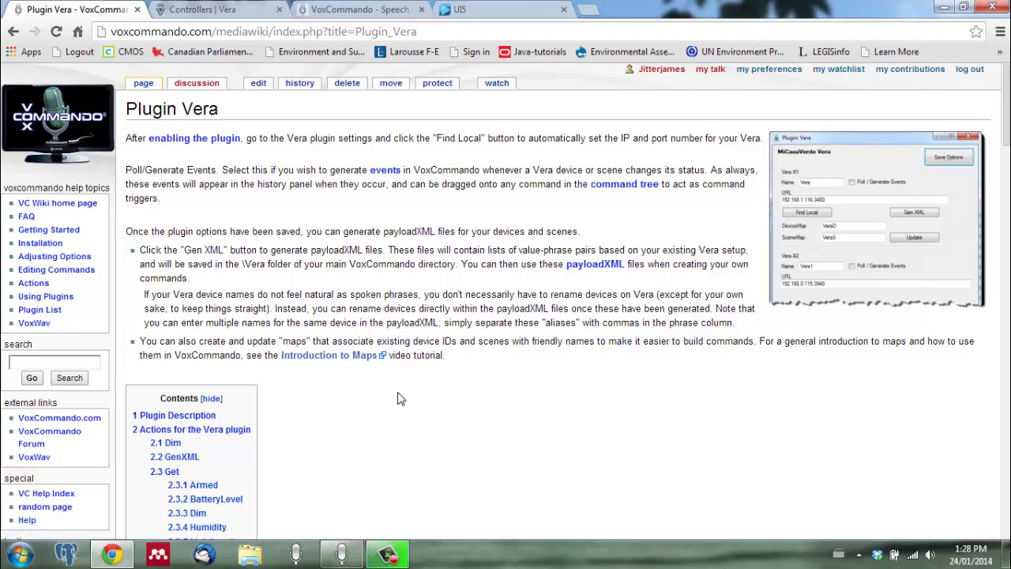
Switch to VoxCommando, enable the Vera plugin in the options and save the change
left_click(341, 555)
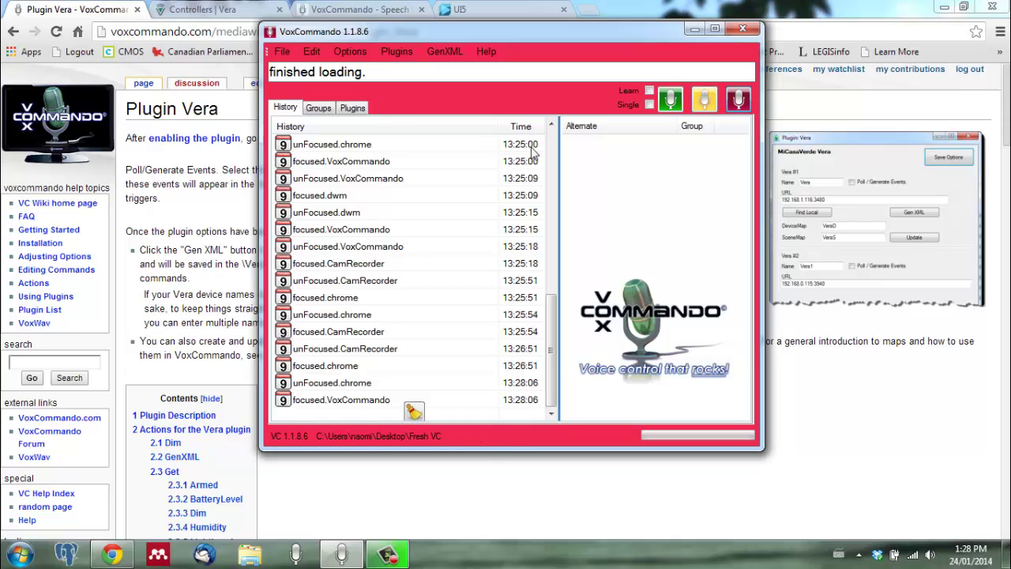
left_click(352, 108)
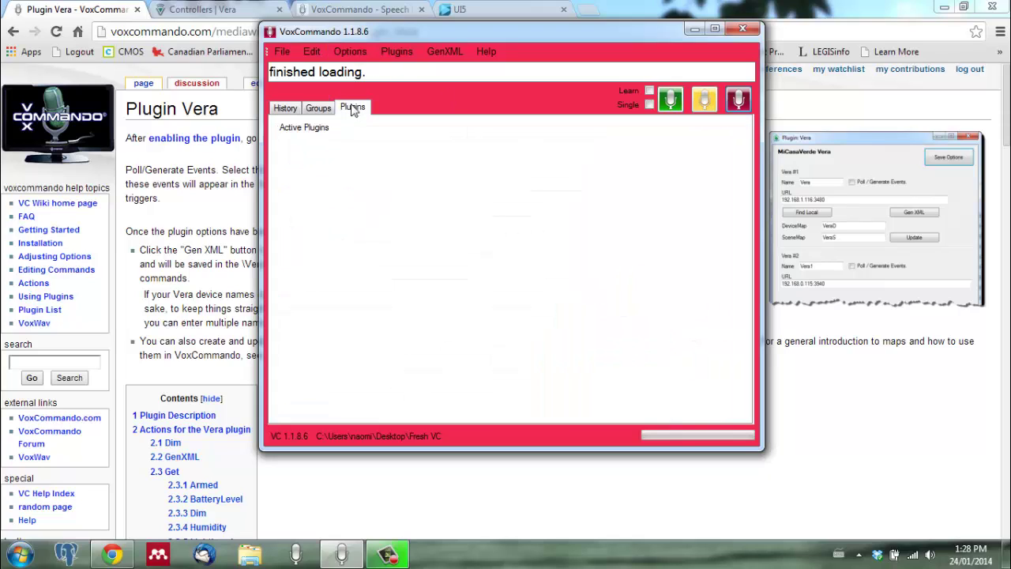
left_click(353, 53)
left_click(376, 72)
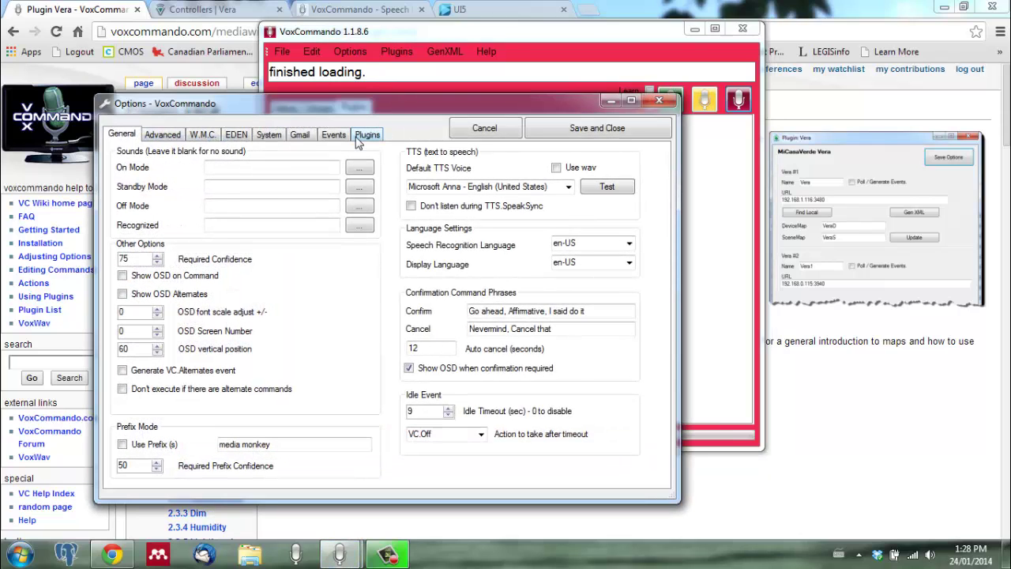
left_click(364, 139)
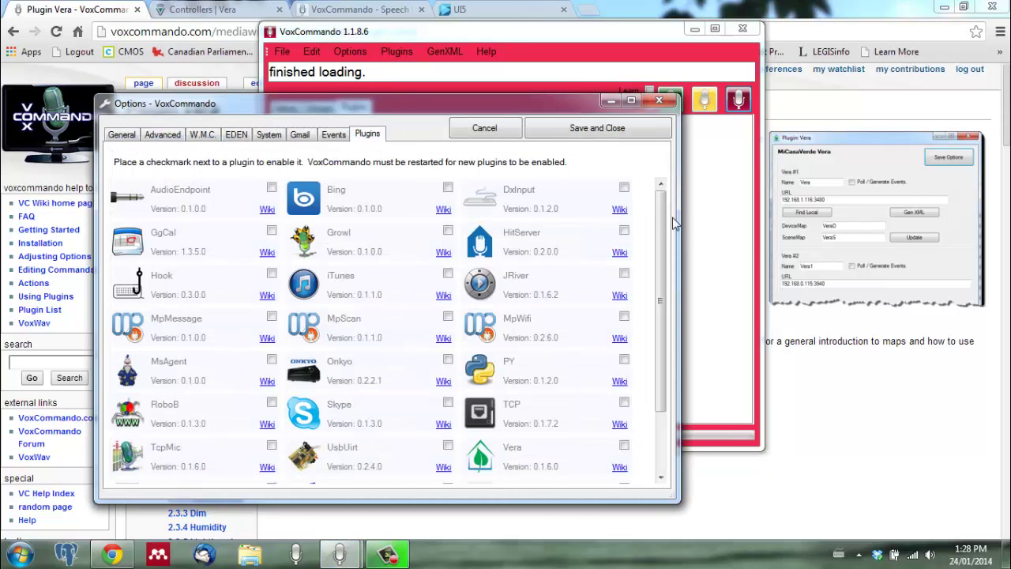
scroll(661, 229, "down", 2)
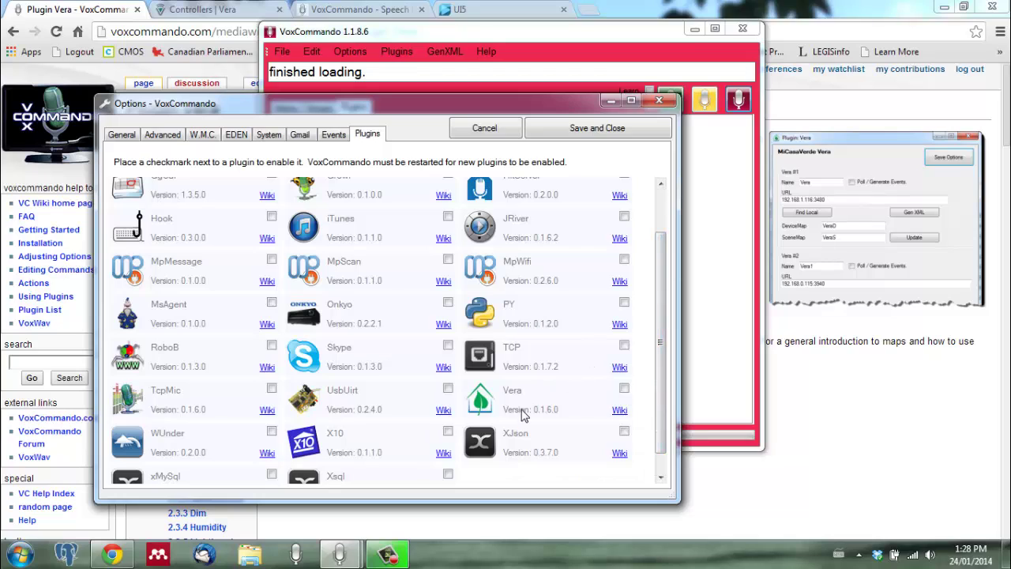
left_click(624, 388)
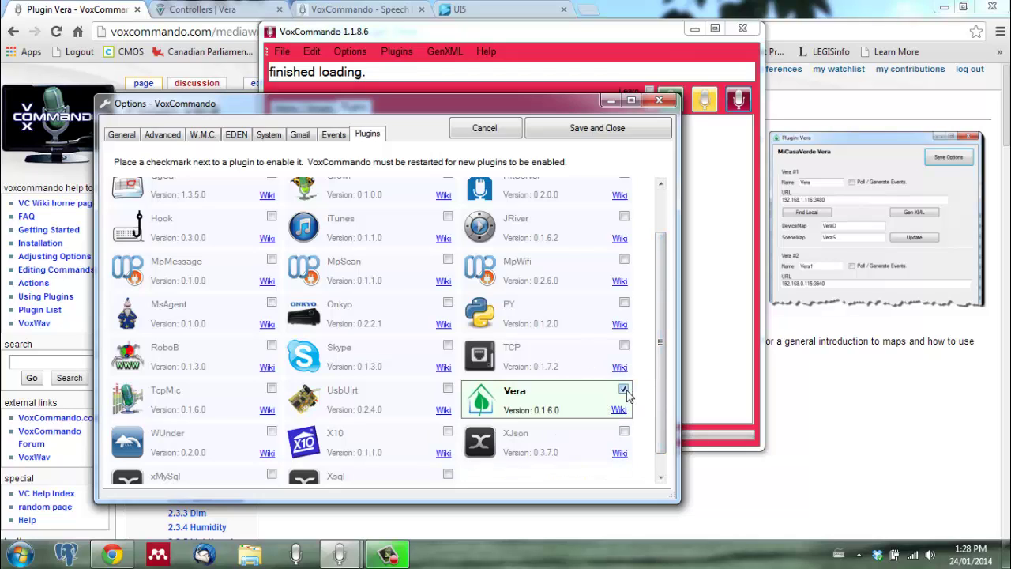
left_click(608, 139)
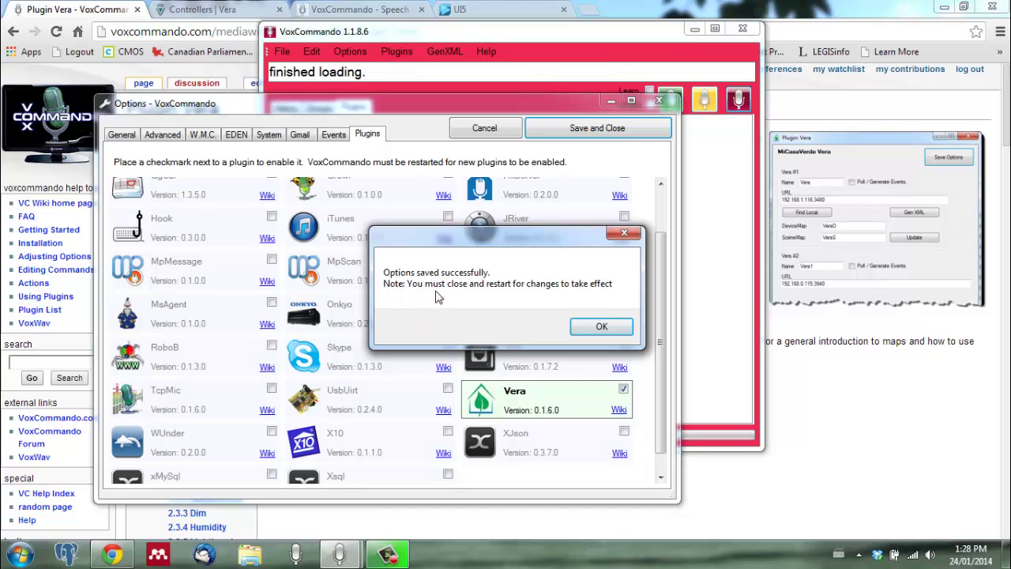
left_click(591, 330)
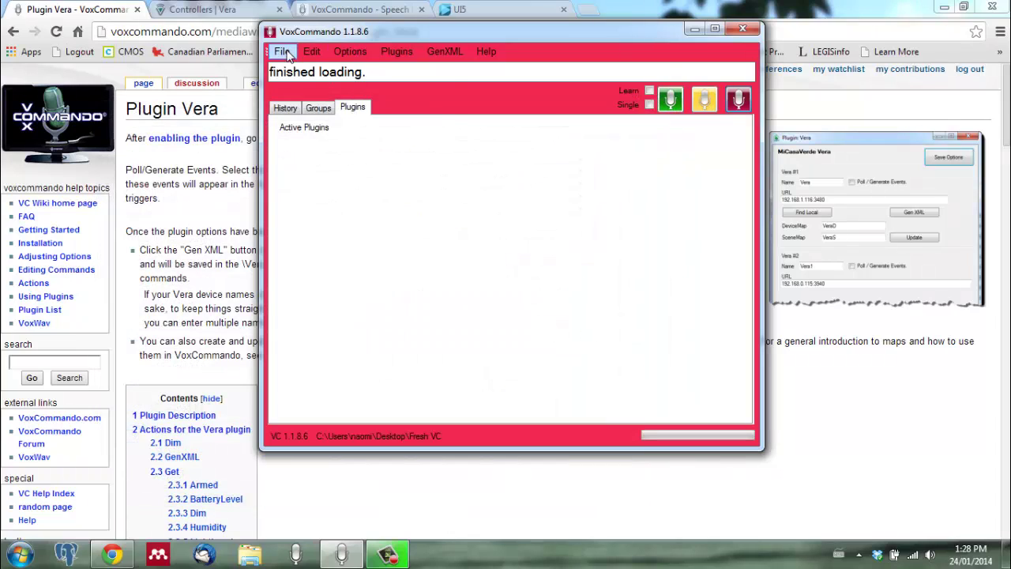
Restart VoxCommando and turn its speech recognition off
left_click(282, 51)
left_click(307, 96)
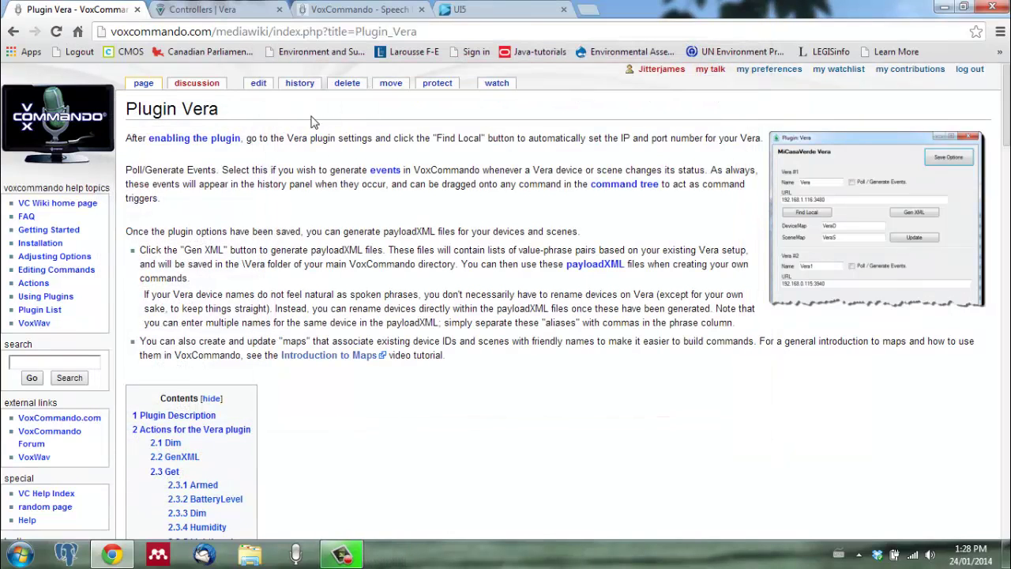
left_click(398, 558)
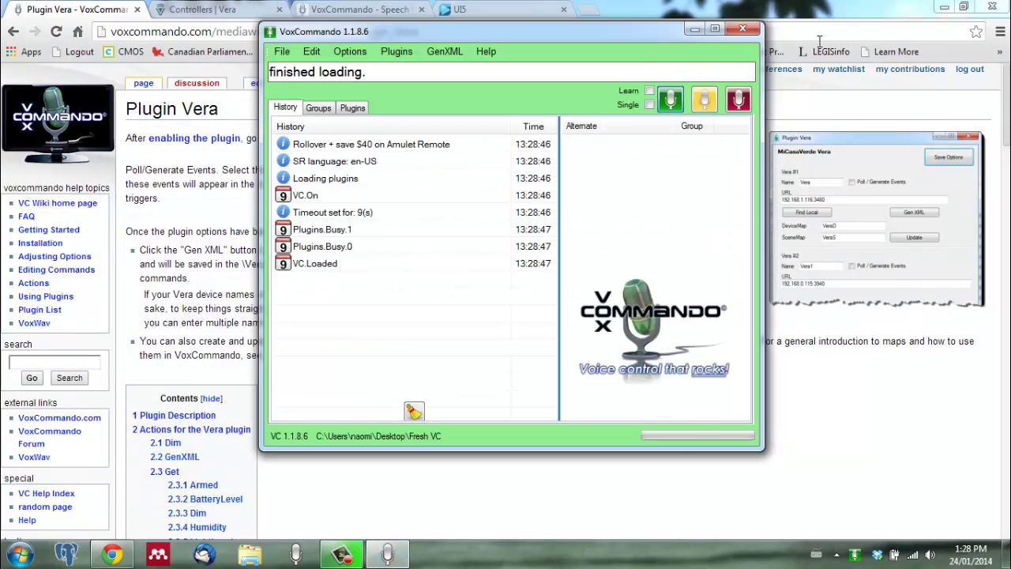
left_click(738, 99)
Open the Vera plugin's settings and check the URL entered for Vera #1
left_click(395, 52)
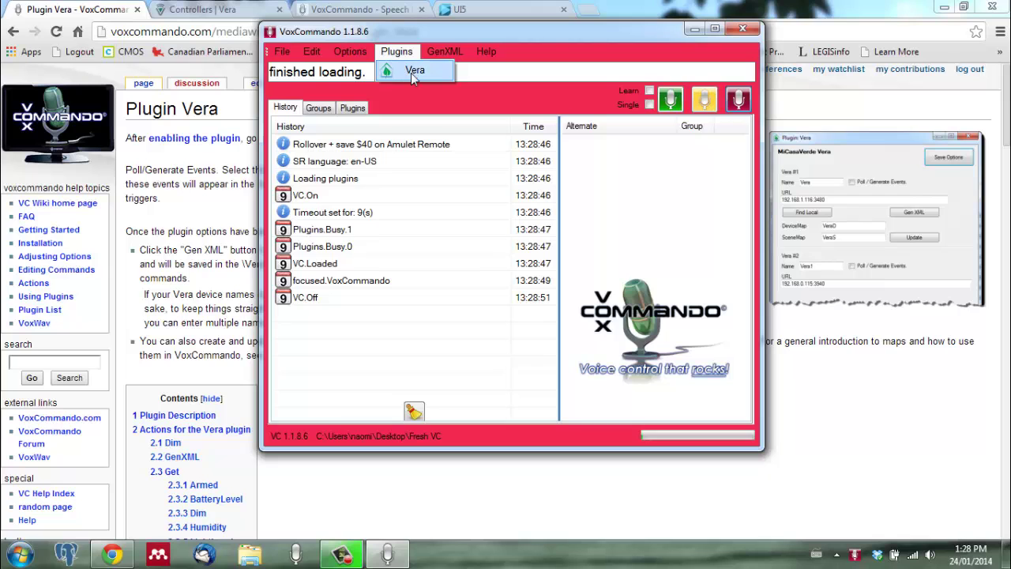
left_click(412, 72)
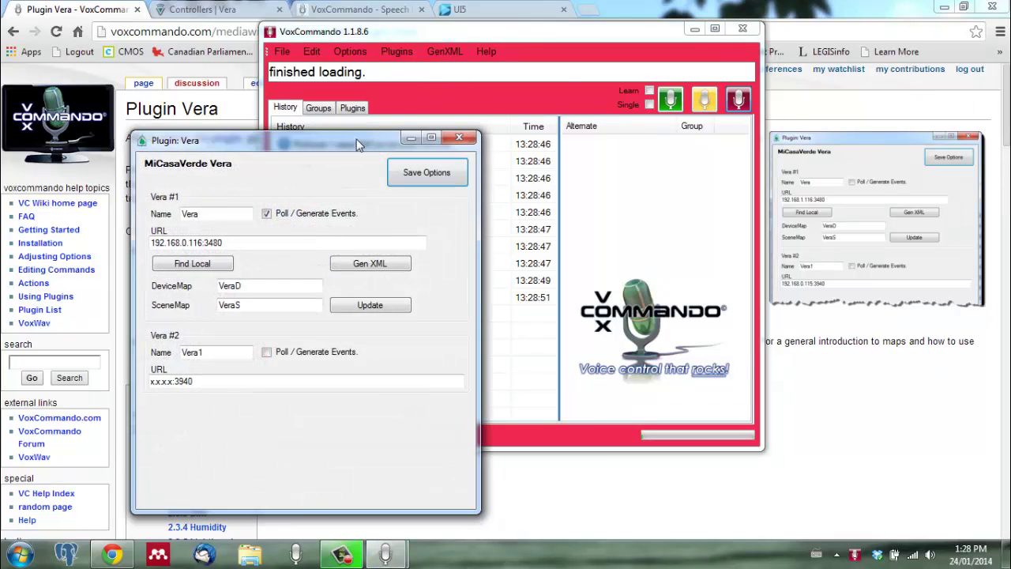
left_click_drag(365, 137, 444, 80)
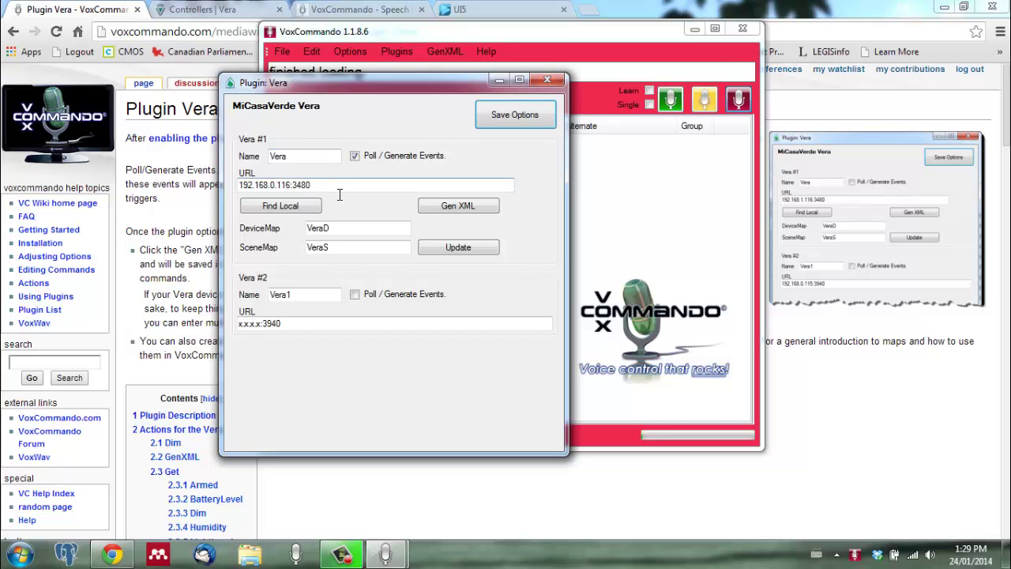
left_click_drag(340, 186, 245, 196)
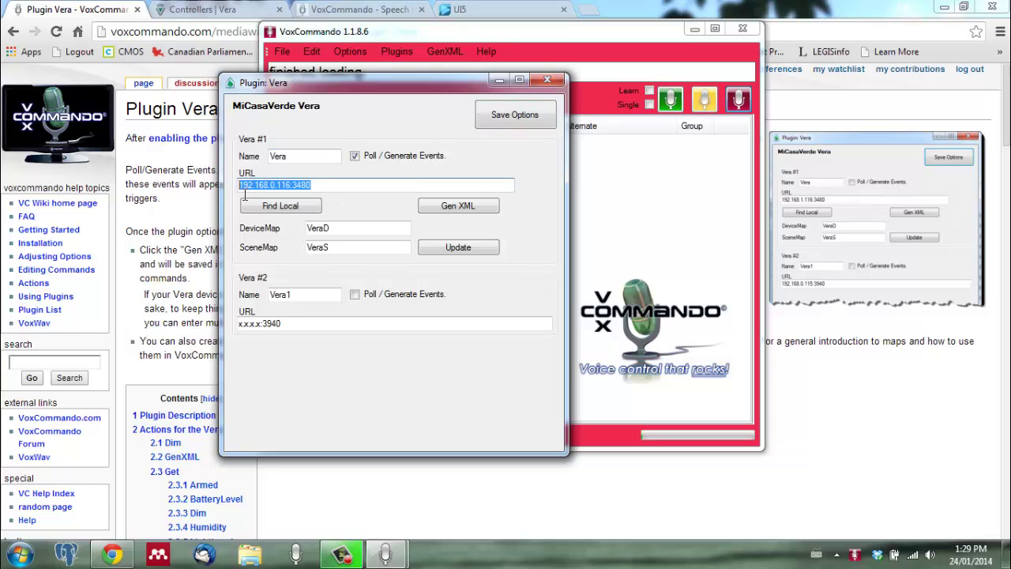
left_click(308, 186)
Look over the Vera dashboard in Chrome and compare its IP address with the Vera #1 URL in the plugin settings
left_click(460, 11)
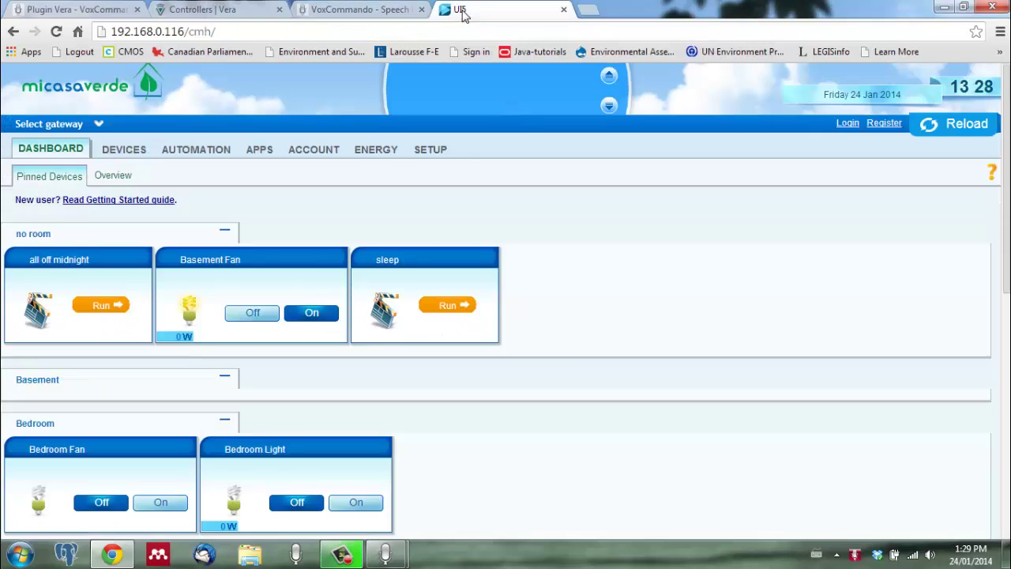
scroll(704, 280, "down", 2)
scroll(704, 280, "up", 2)
scroll(704, 278, "down", 5)
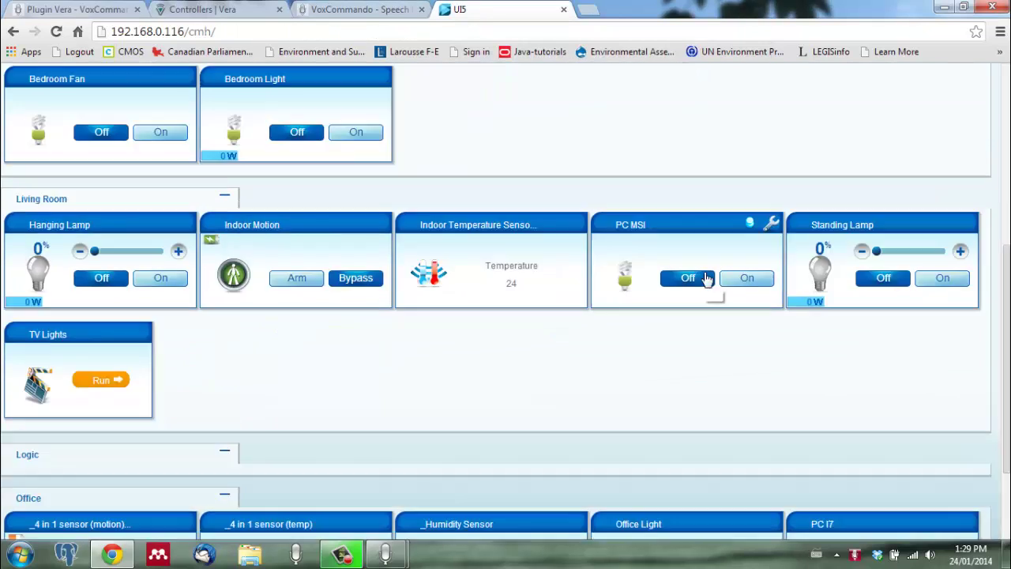
scroll(704, 278, "up", 3)
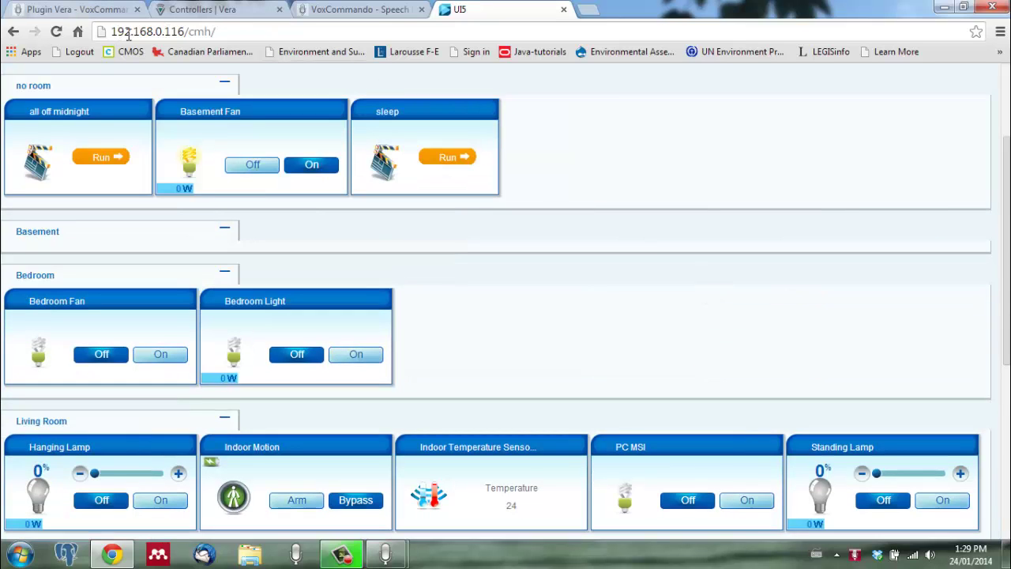
mouse_move(385, 552)
left_click(454, 506)
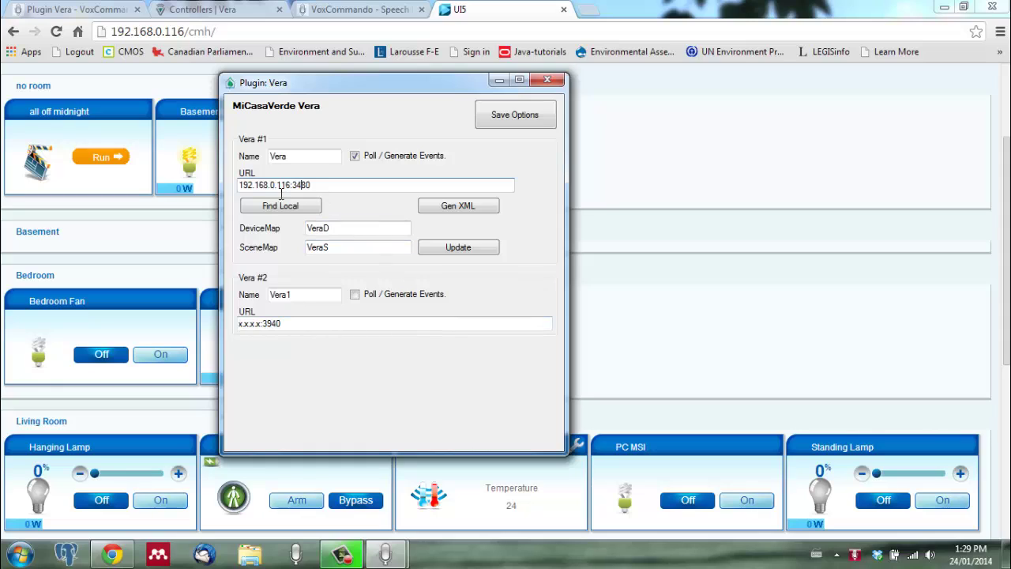
left_click_drag(315, 187, 237, 188)
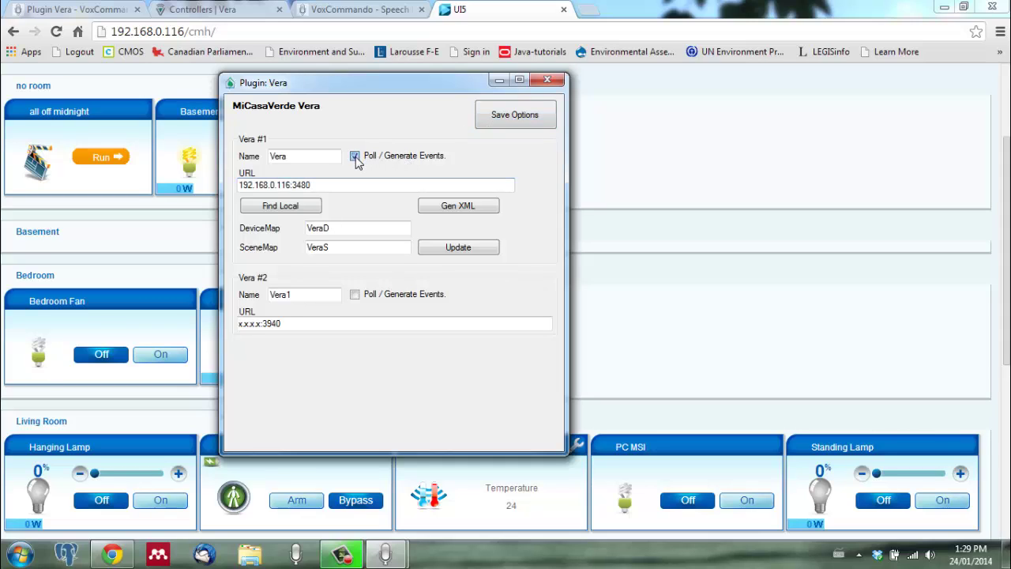
Toggle Poll / Generate Events for Vera #1, leave it enabled and save the plugin options
left_click(355, 156)
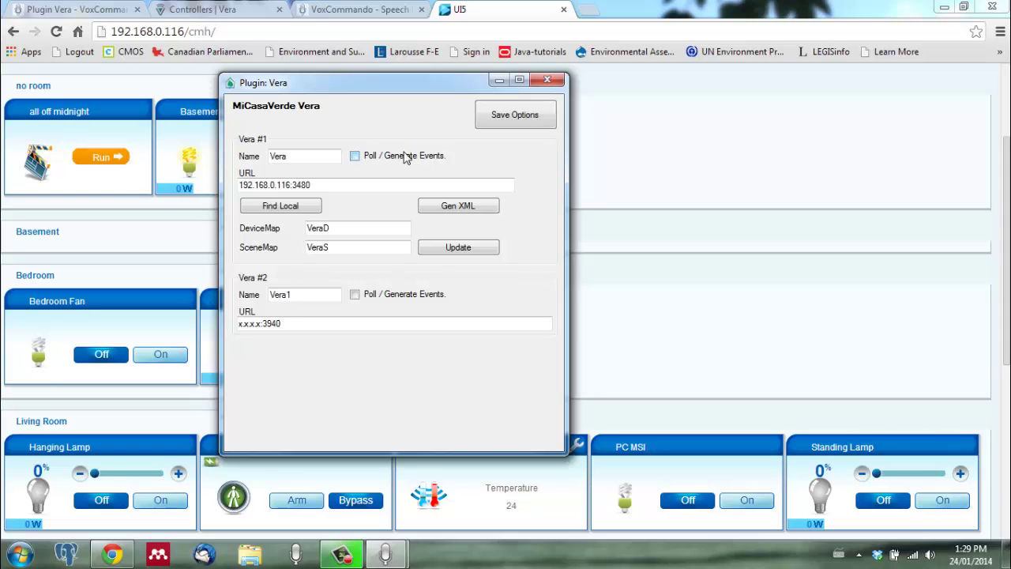
left_click(355, 157)
left_click(503, 113)
left_click(520, 321)
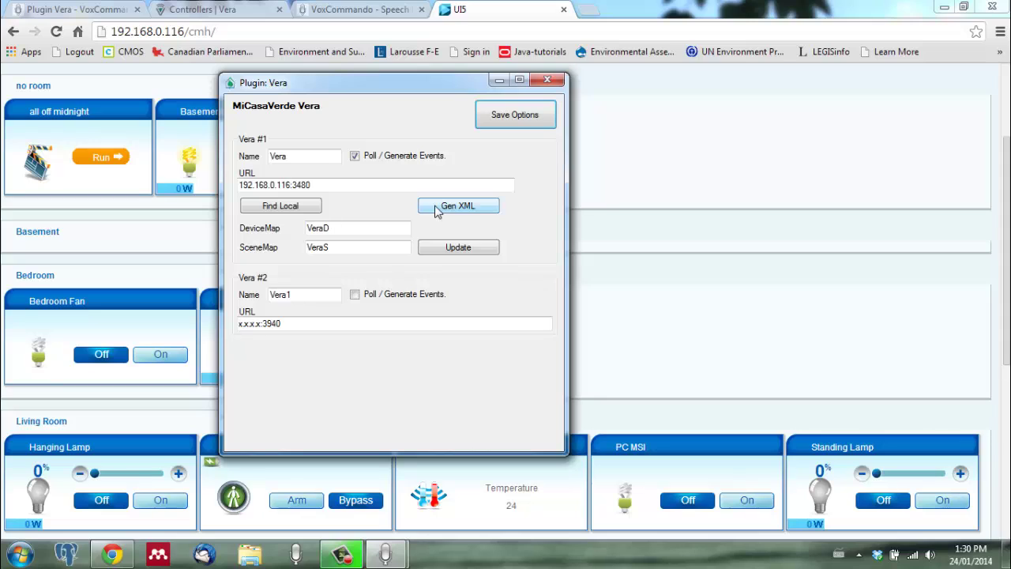
Generate the XML files for the scenes and devices of Vera #1
double_click(316, 233)
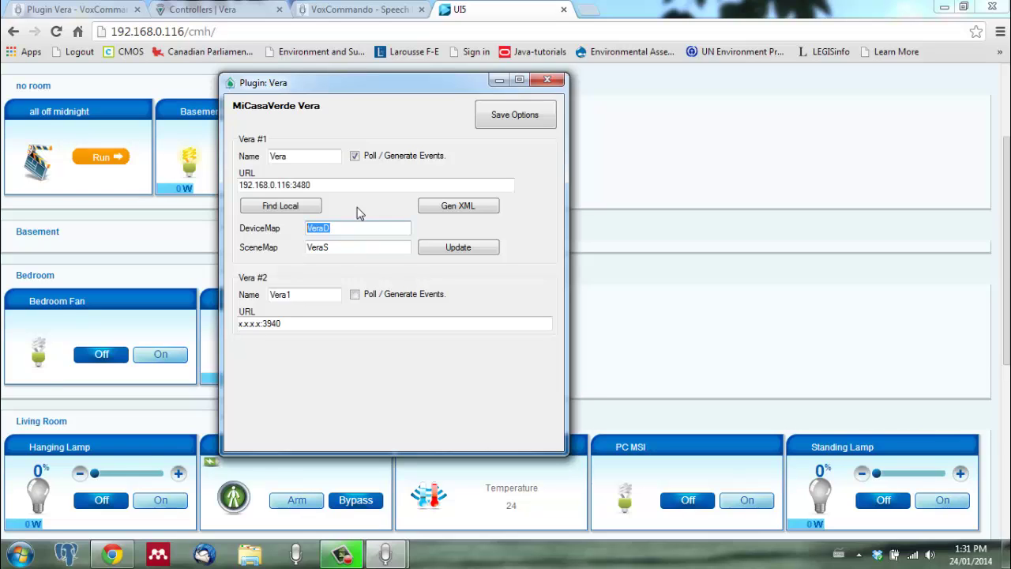
left_click(448, 210)
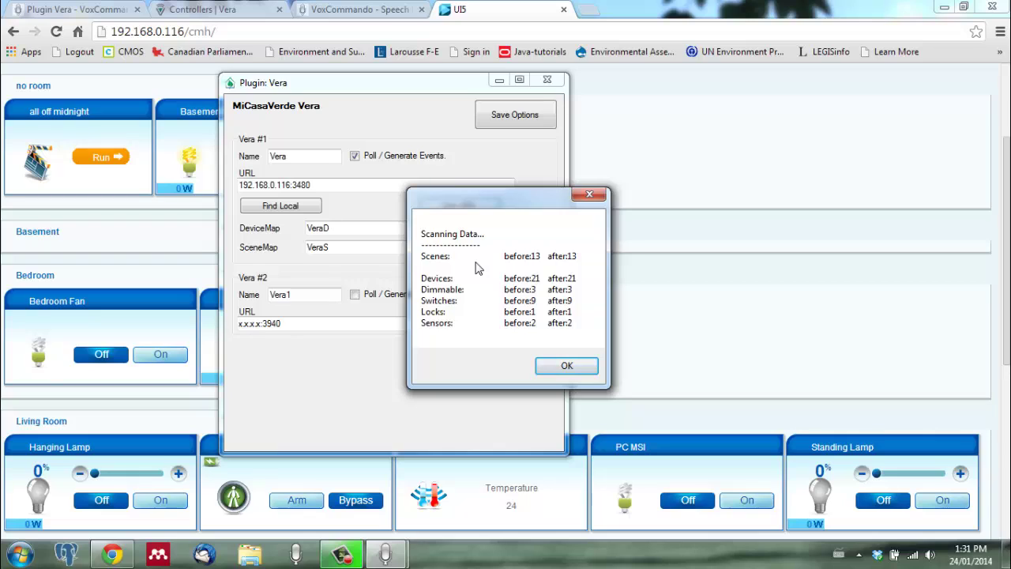
left_click(565, 365)
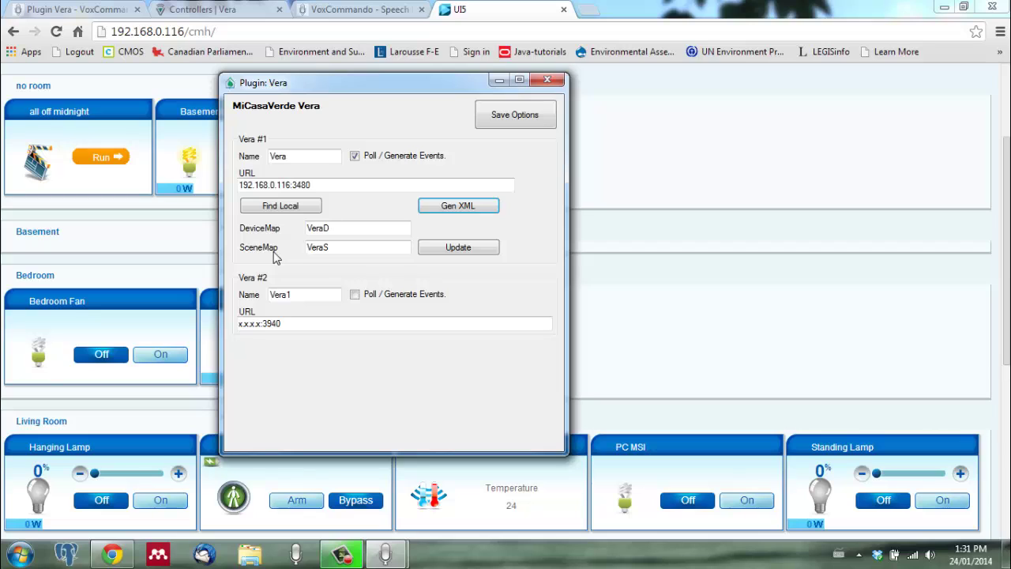
Update the VeraD device map and VeraS scene map, and save the Vera plugin options
left_click(445, 254)
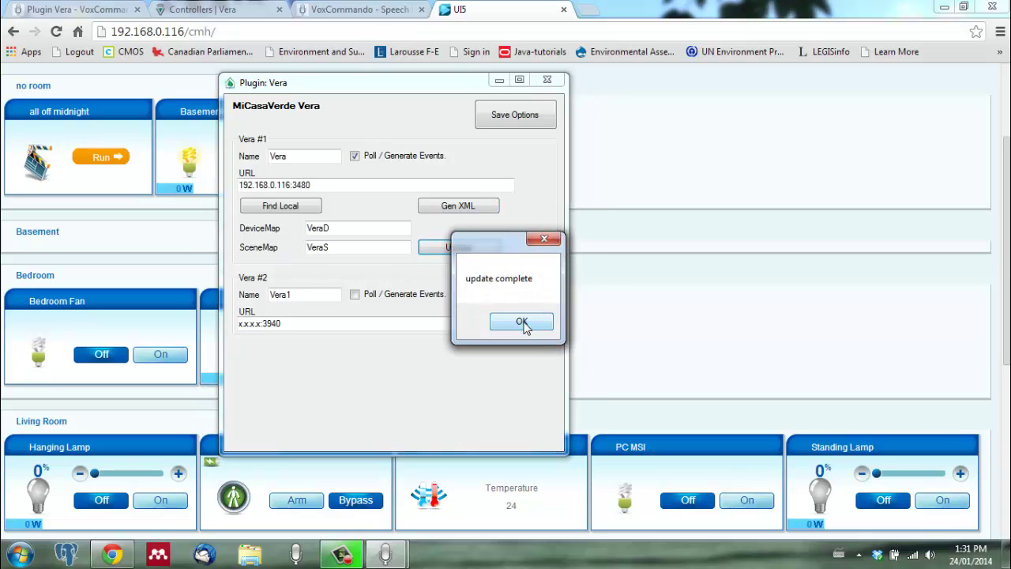
left_click(522, 324)
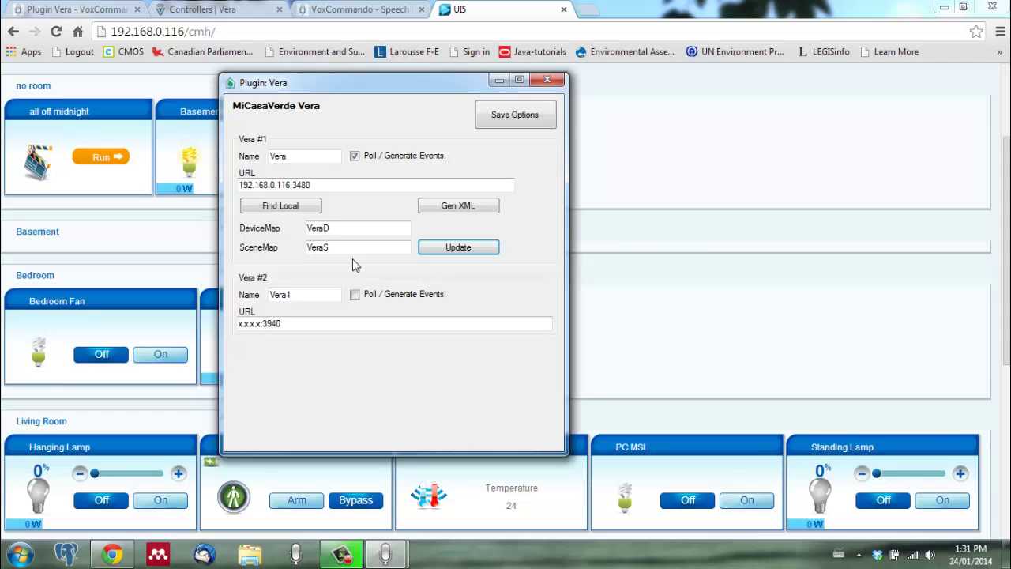
left_click_drag(342, 83, 461, 103)
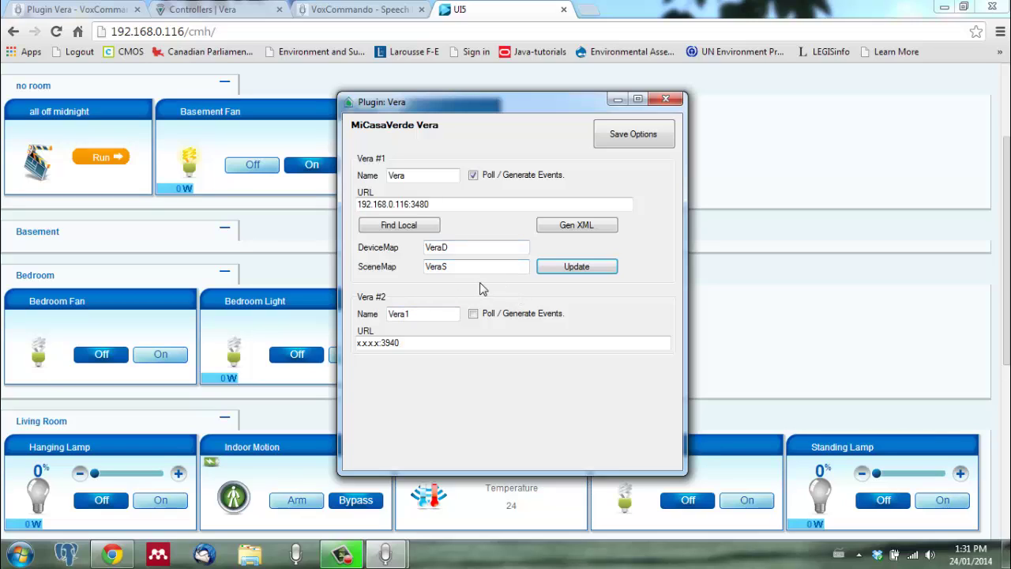
left_click(642, 137)
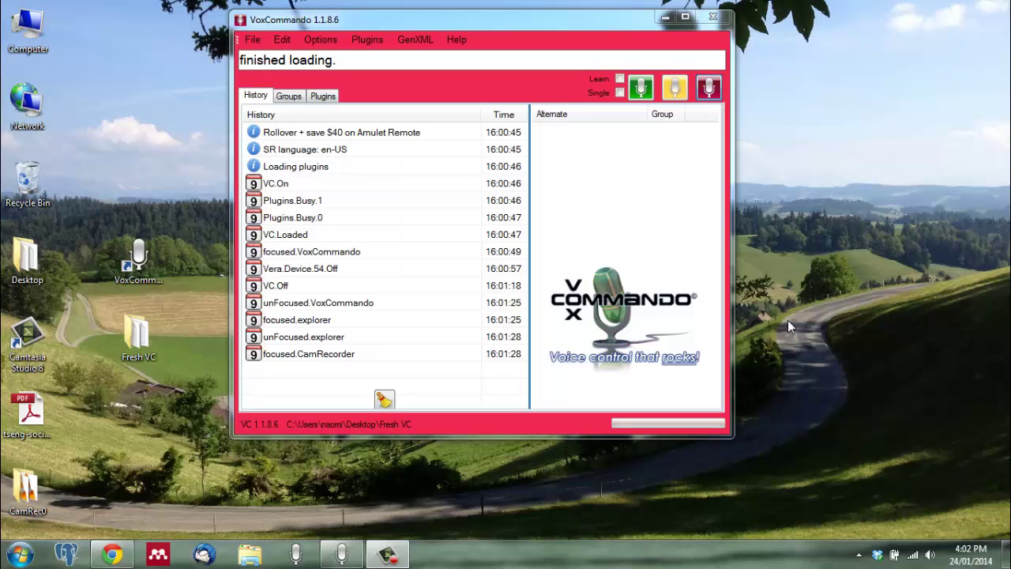
Open the voice command tree for editing and expand the Vox Off command to show its phrases
left_click(282, 41)
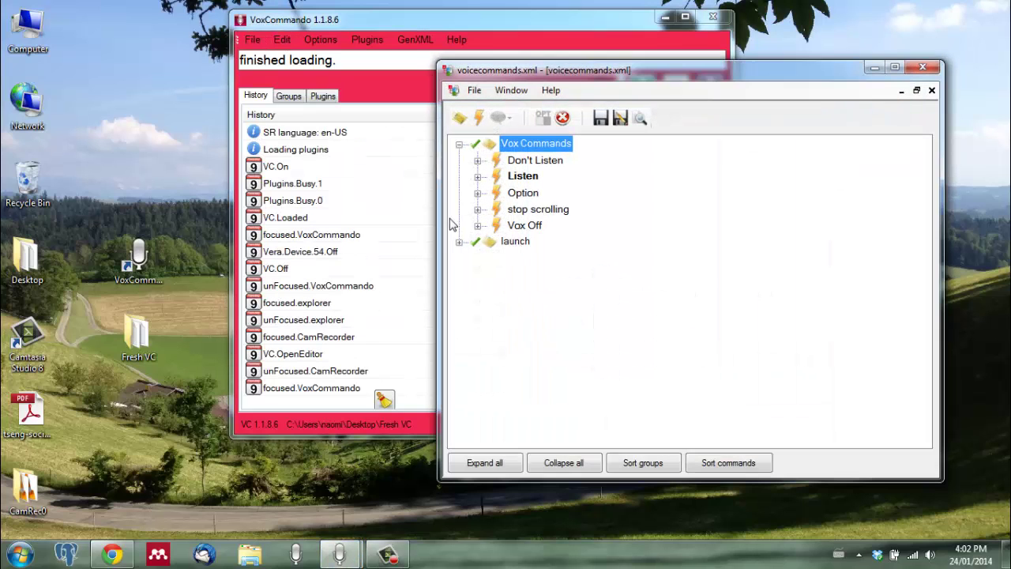
left_click(478, 226)
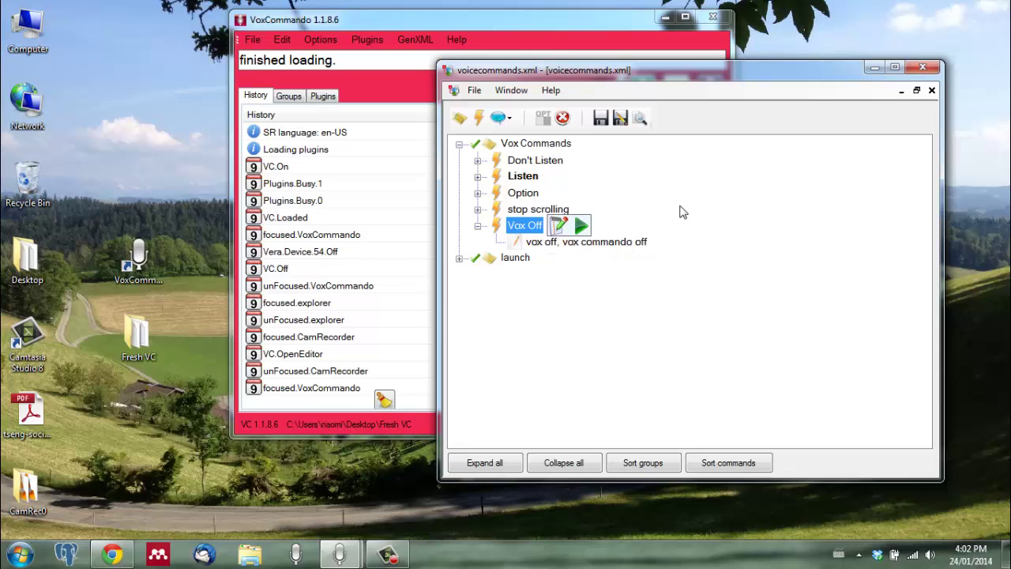
left_click(705, 178)
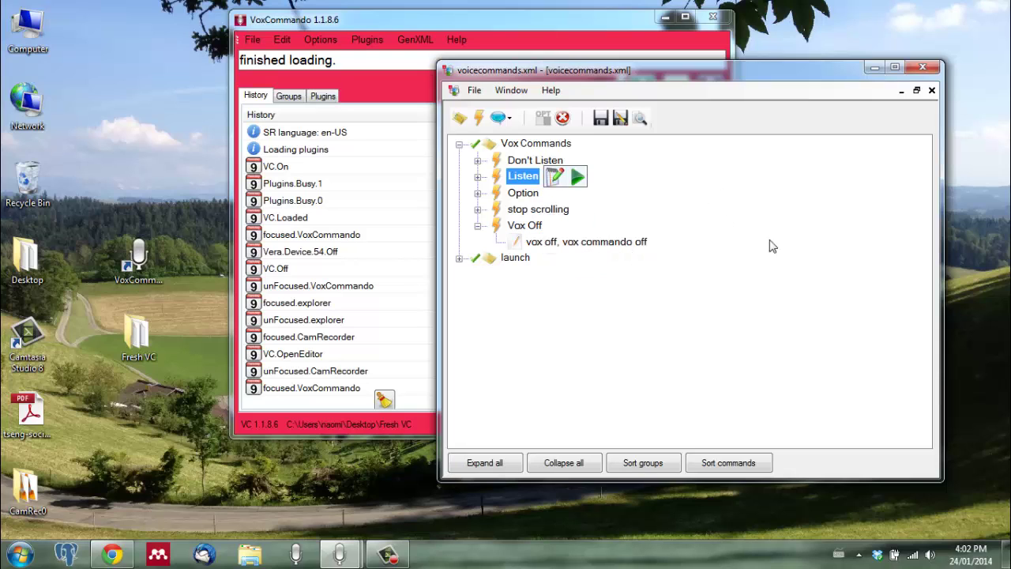
Create a new command group named "Vera tutorial" in the voice command tree
left_click(458, 118)
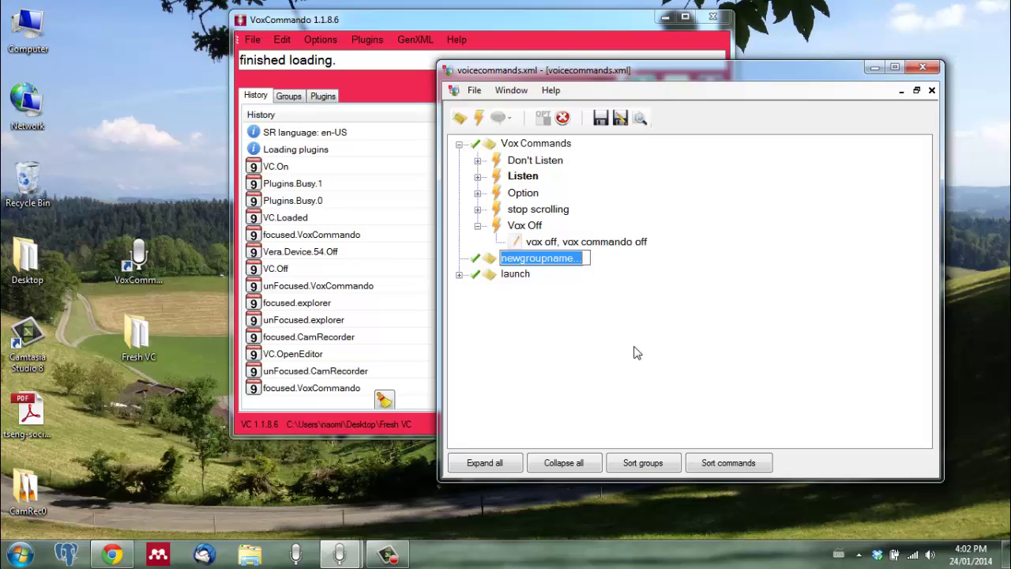
type("Vera tutorial")
key("Return")
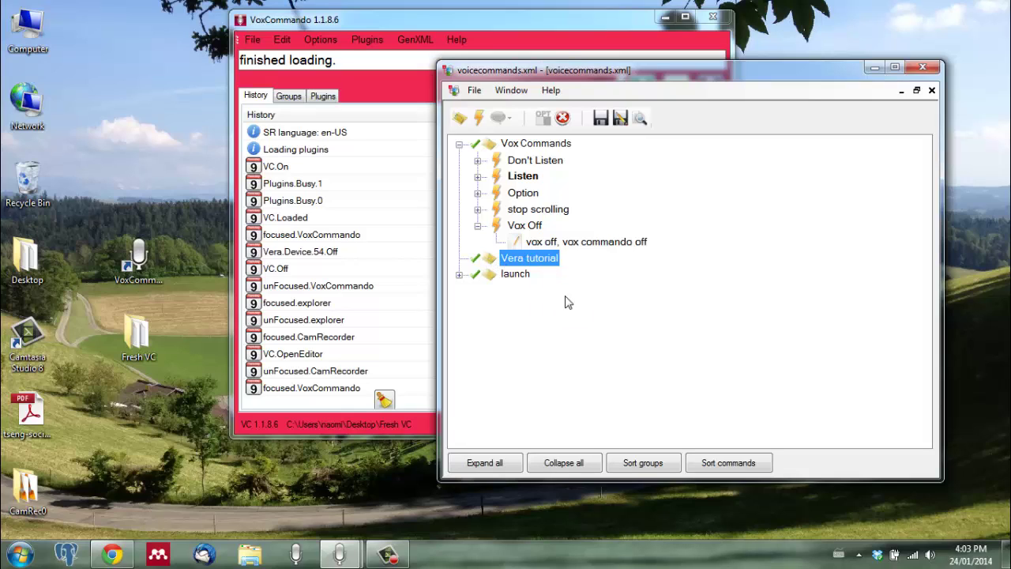
Create a new command named "dimmable lights" in the Vera tutorial group
left_click(477, 119)
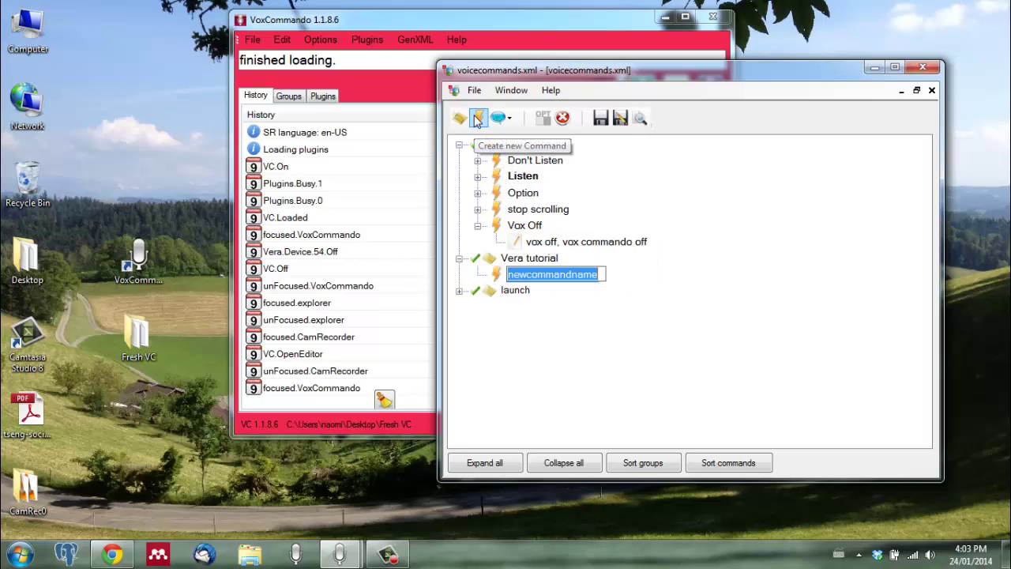
type("dim")
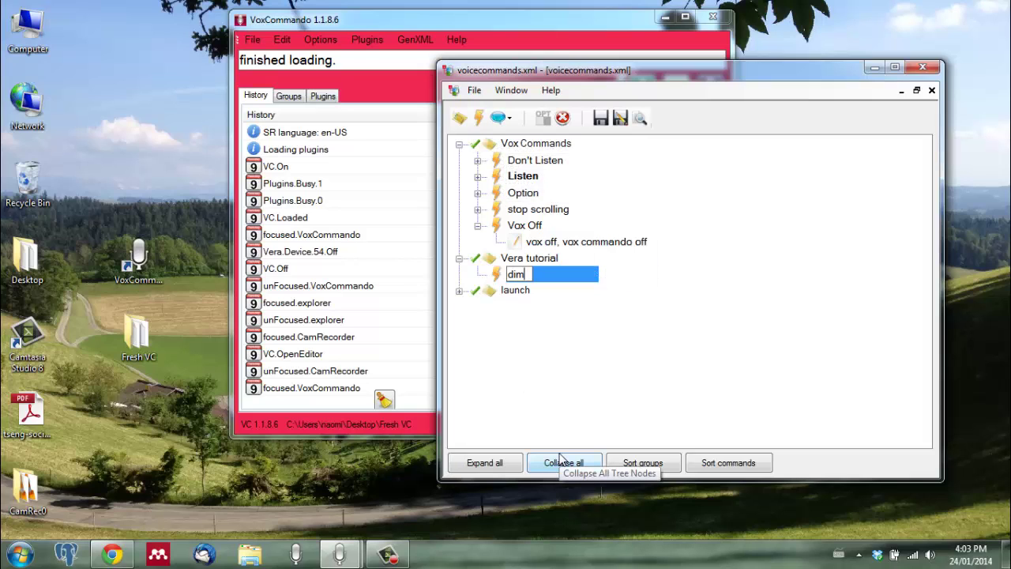
type("mable lig")
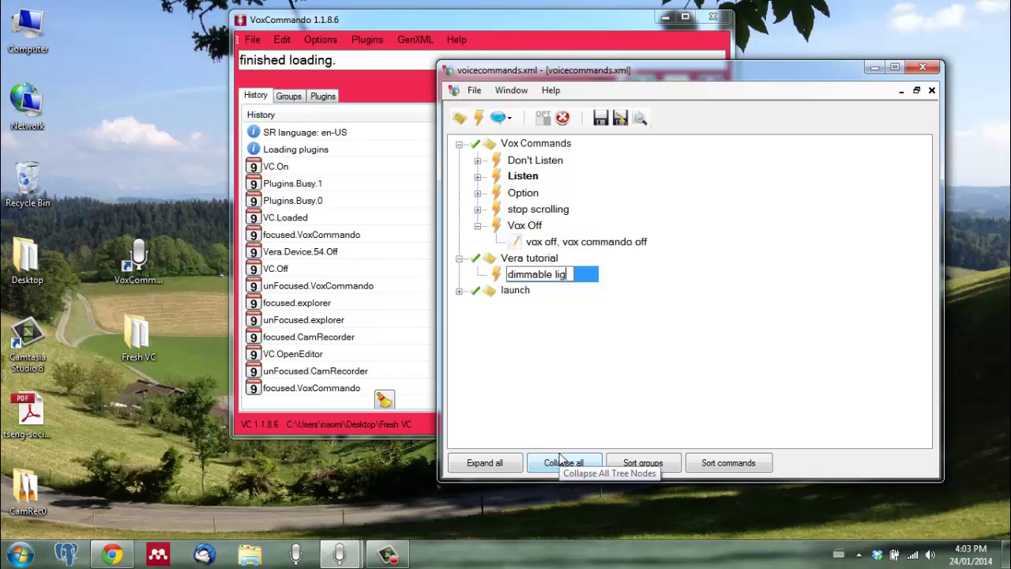
type("hts")
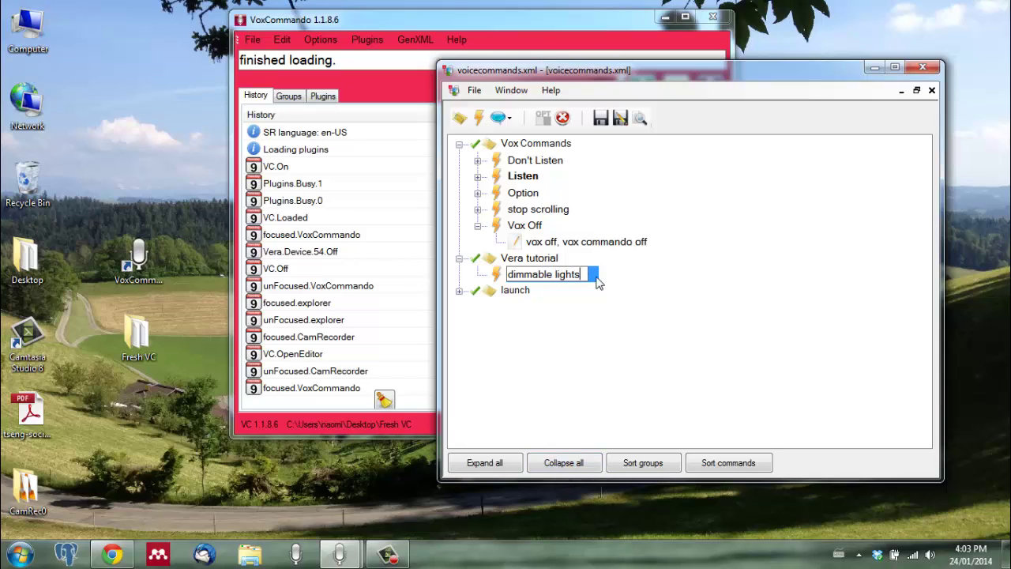
key("Return")
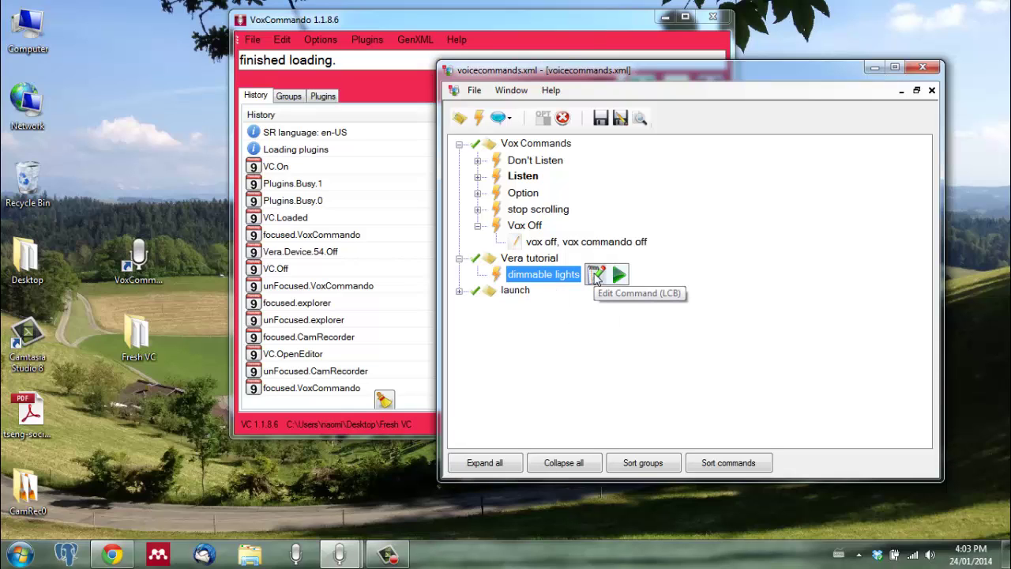
Add an action to the dimmable lights command and assign it the Vera plugin's Dim action
left_click(597, 276)
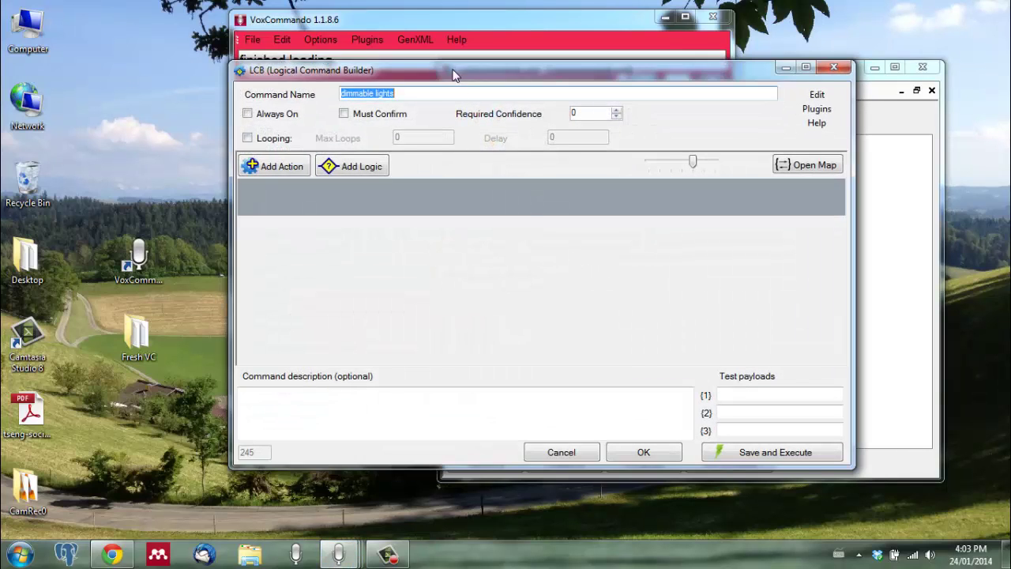
left_click(278, 168)
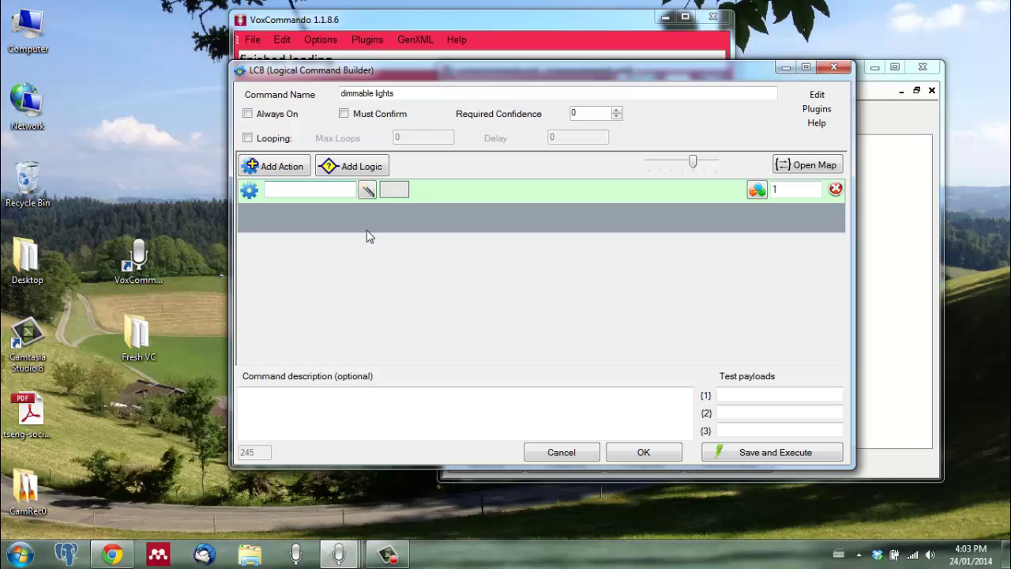
left_click(367, 189)
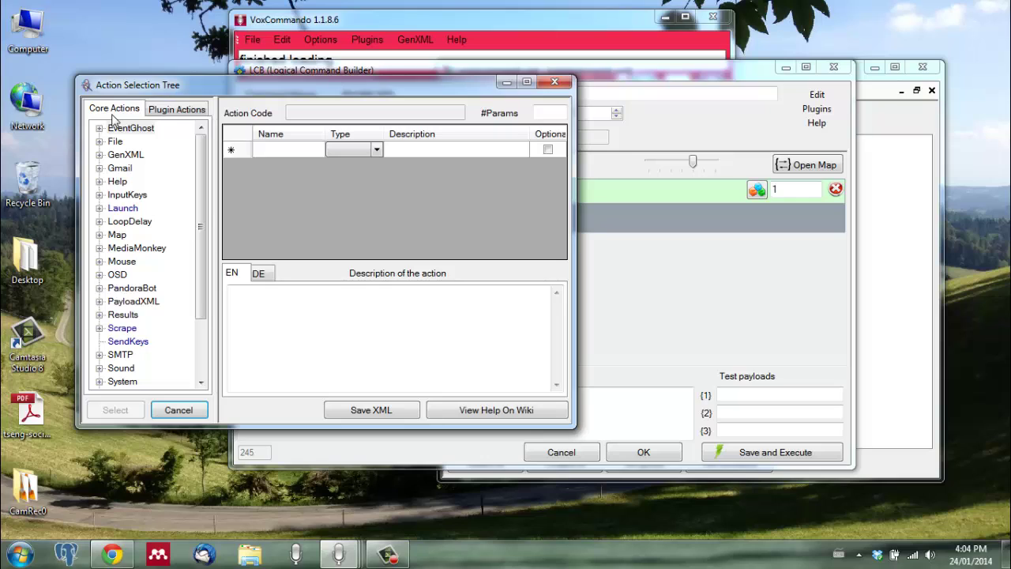
left_click(161, 111)
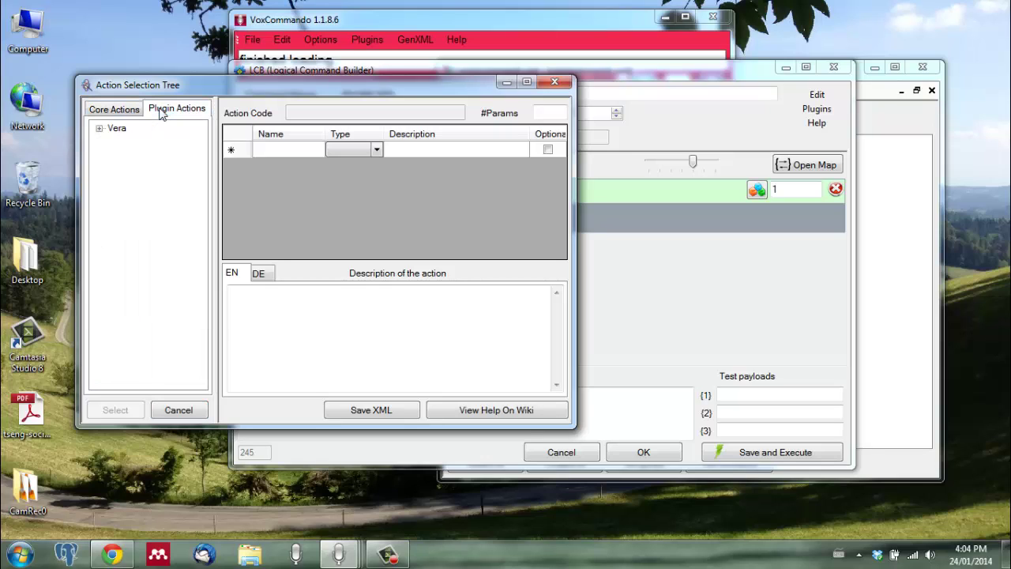
left_click(99, 130)
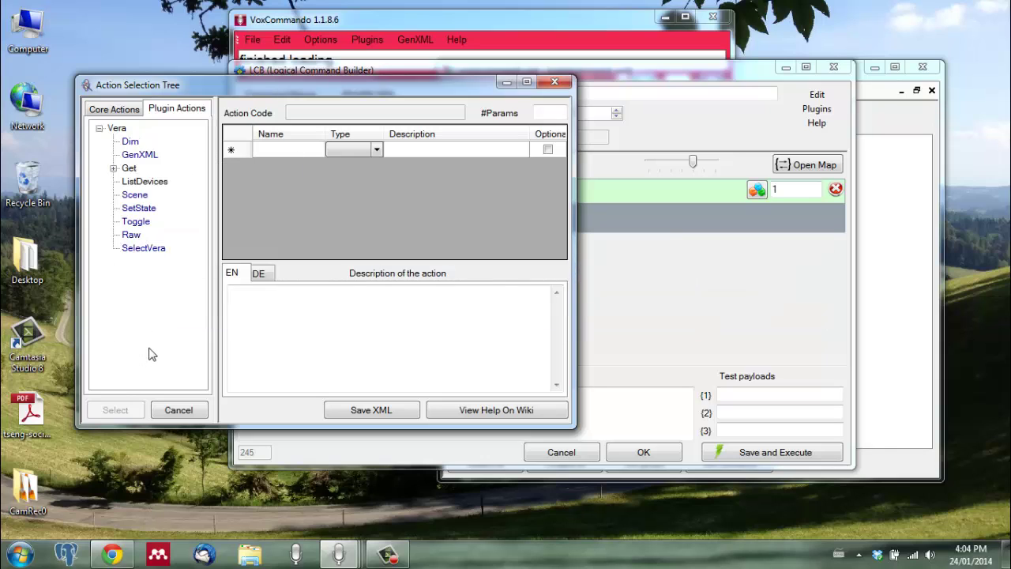
left_click(131, 142)
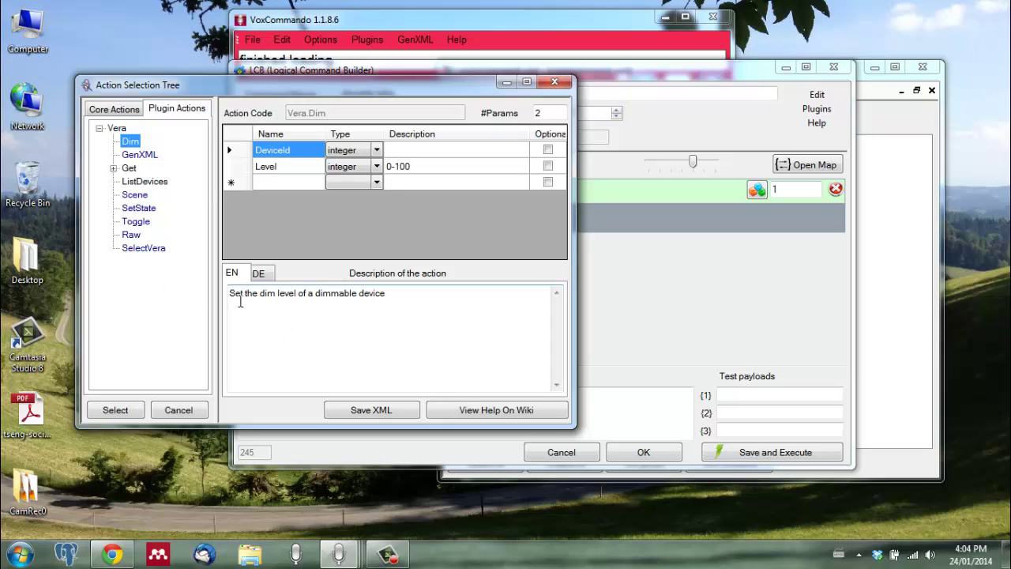
left_click(235, 300)
left_click_drag(239, 300, 421, 307)
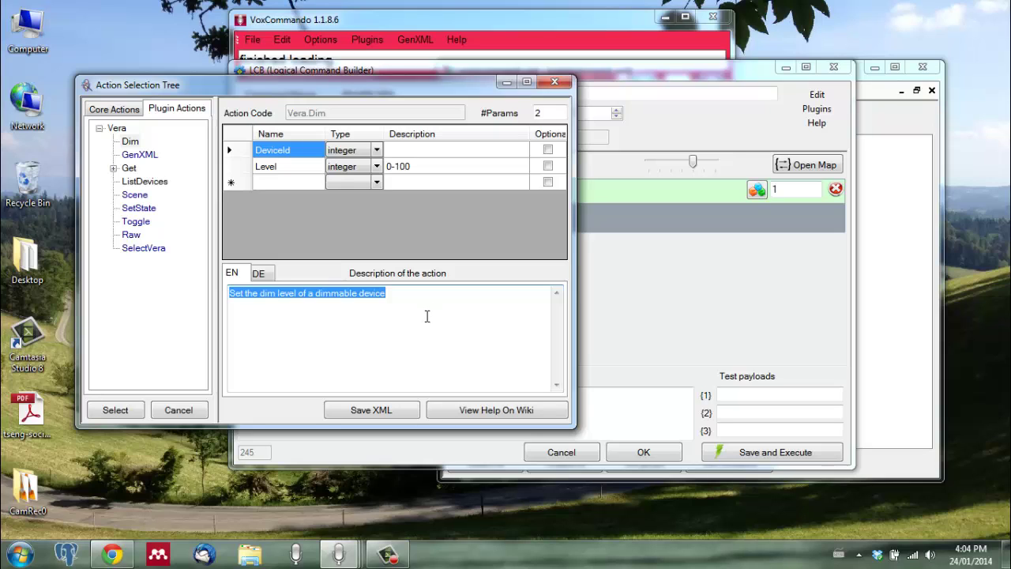
left_click(427, 311)
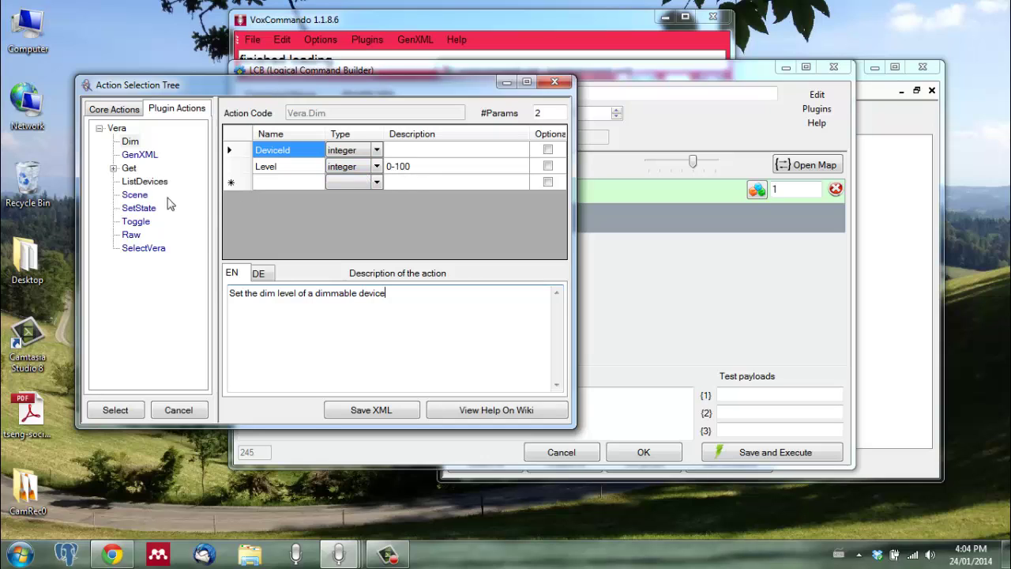
double_click(131, 142)
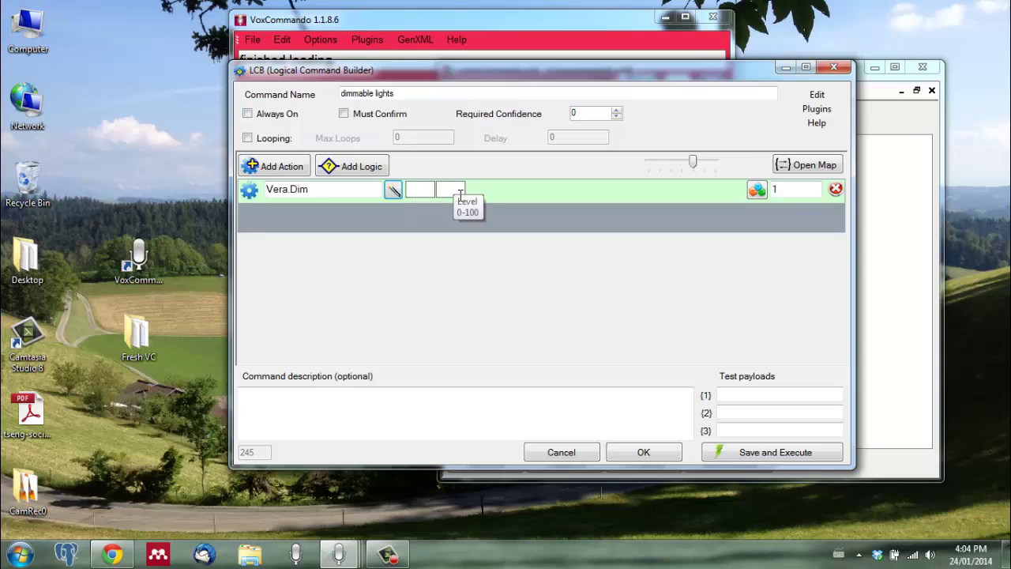
Set the Vera.Dim action's DeviceId to {1} and Level to {2}, and save the command
left_click(418, 193)
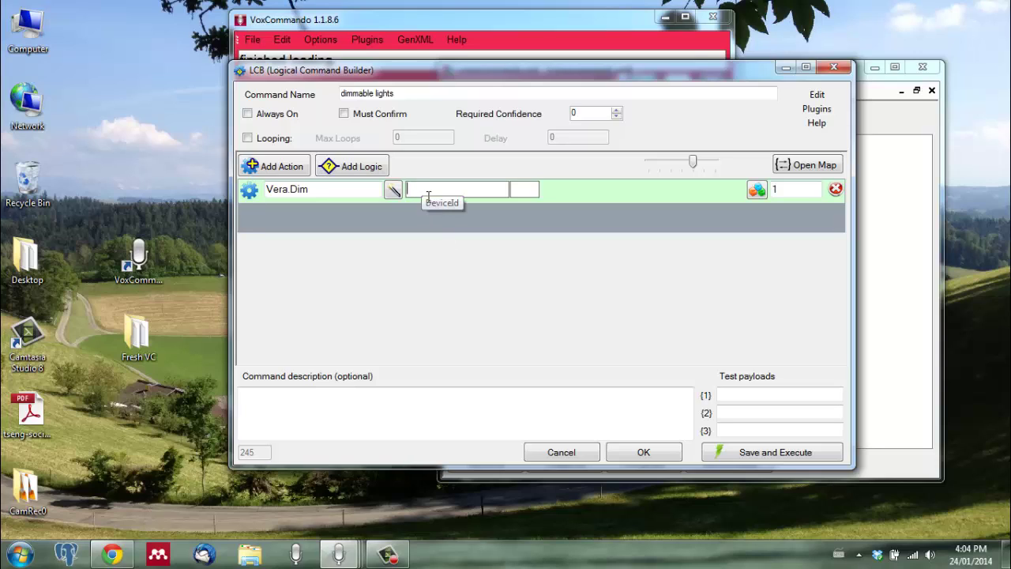
type("{")
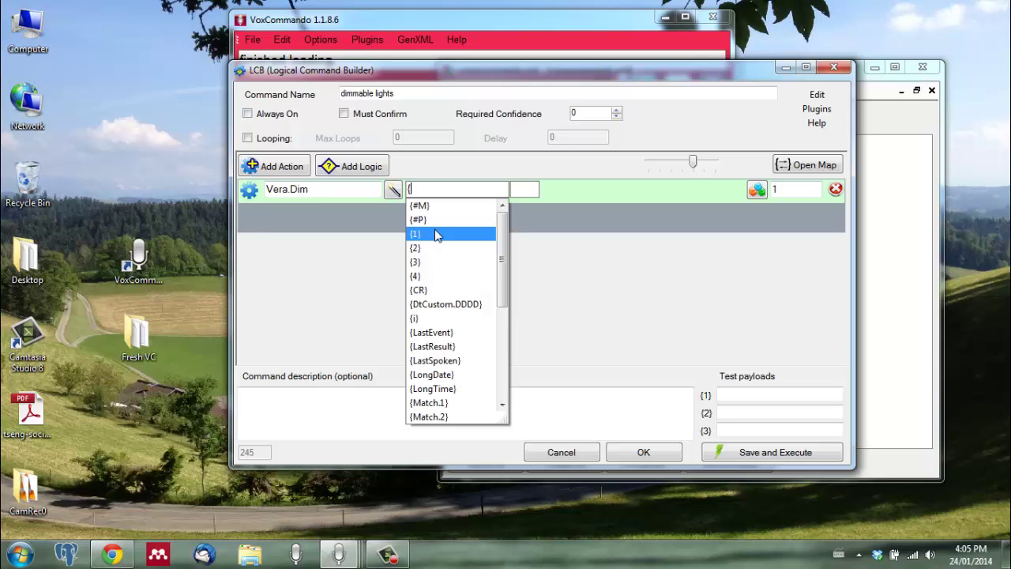
type("1}")
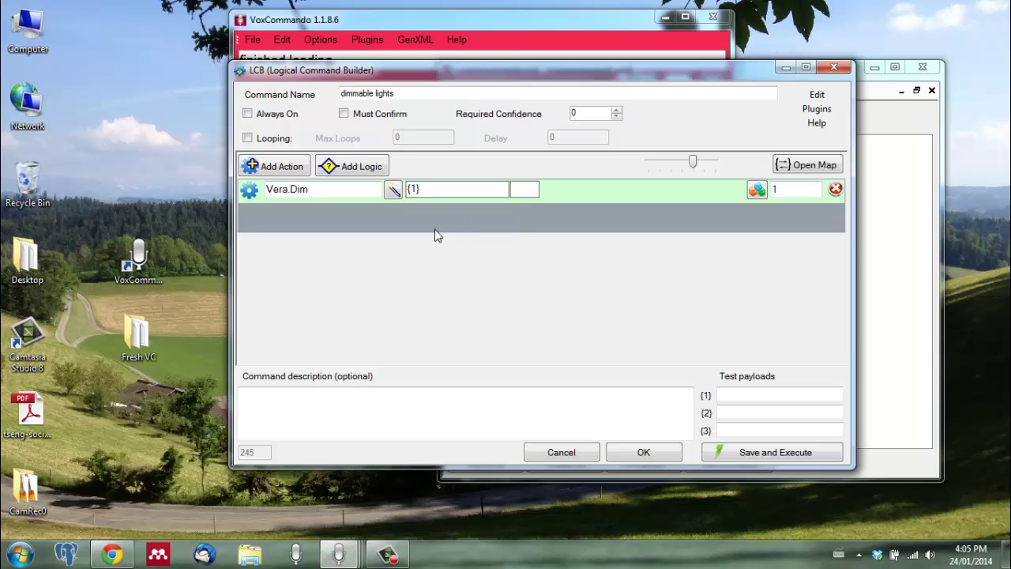
left_click(529, 194)
type("{")
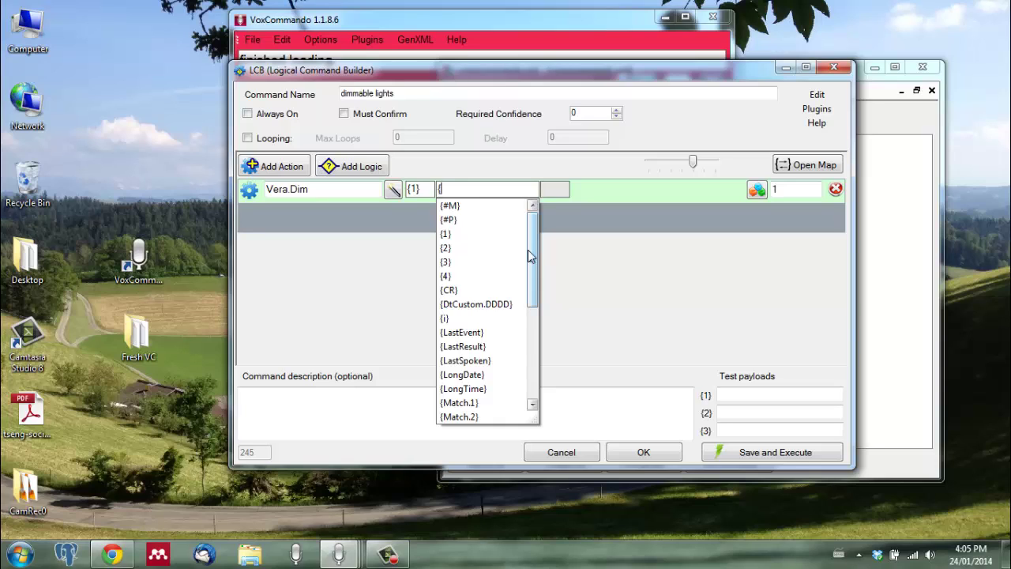
type("2")
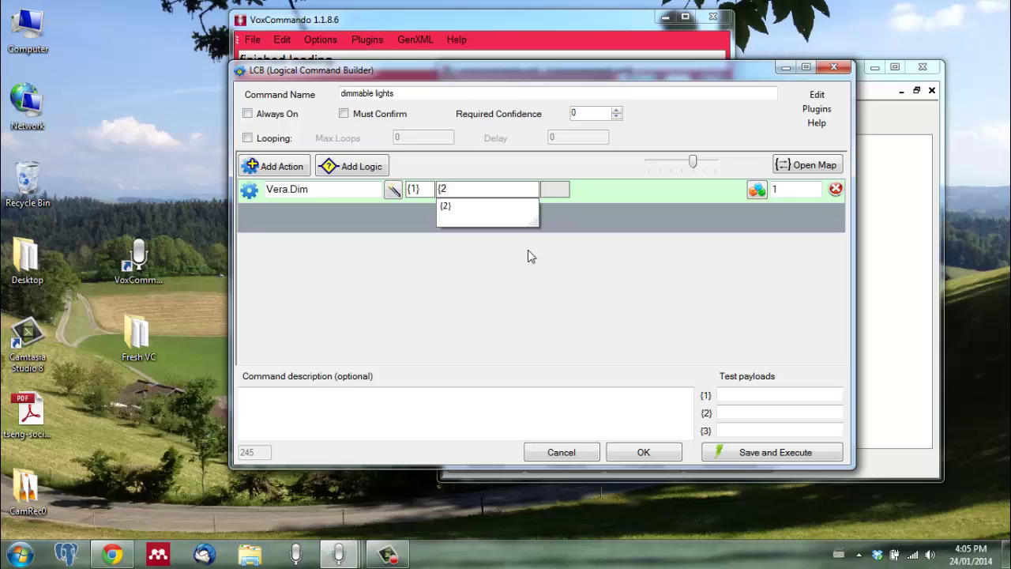
type("}")
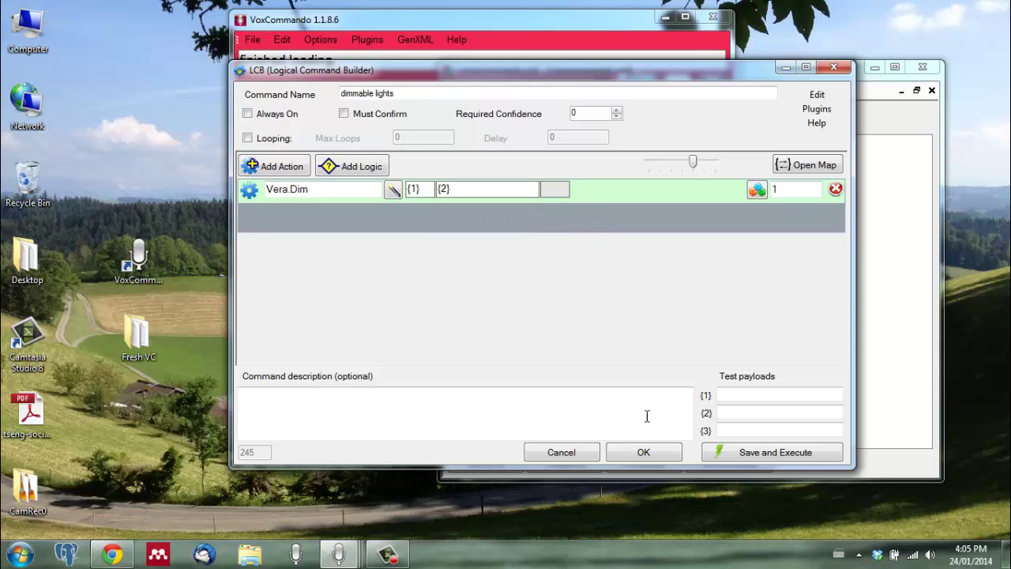
left_click(647, 452)
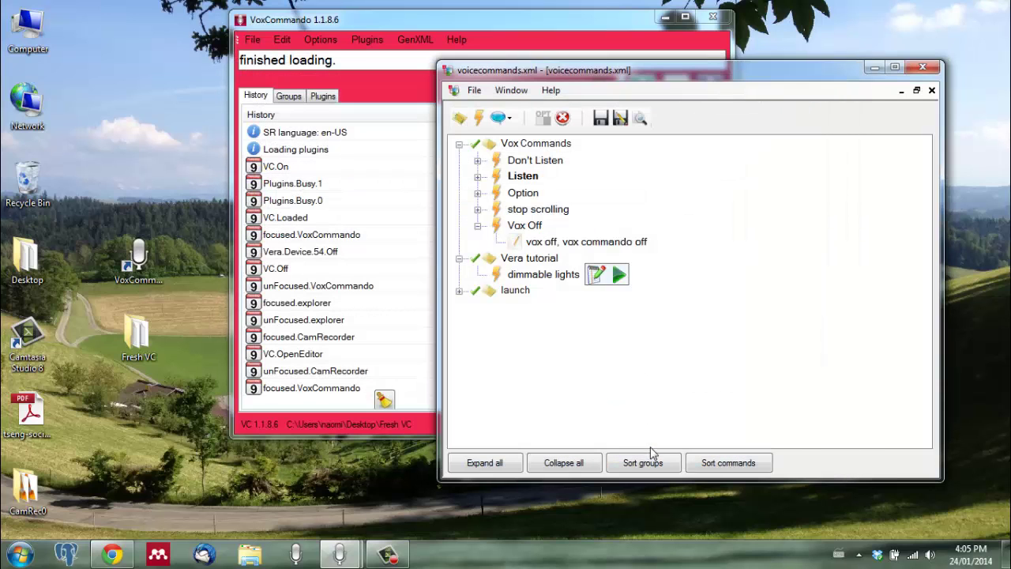
Add a phrase to the dimmable lights command with the alternatives "dim, crank up"
mouse_move(556, 279)
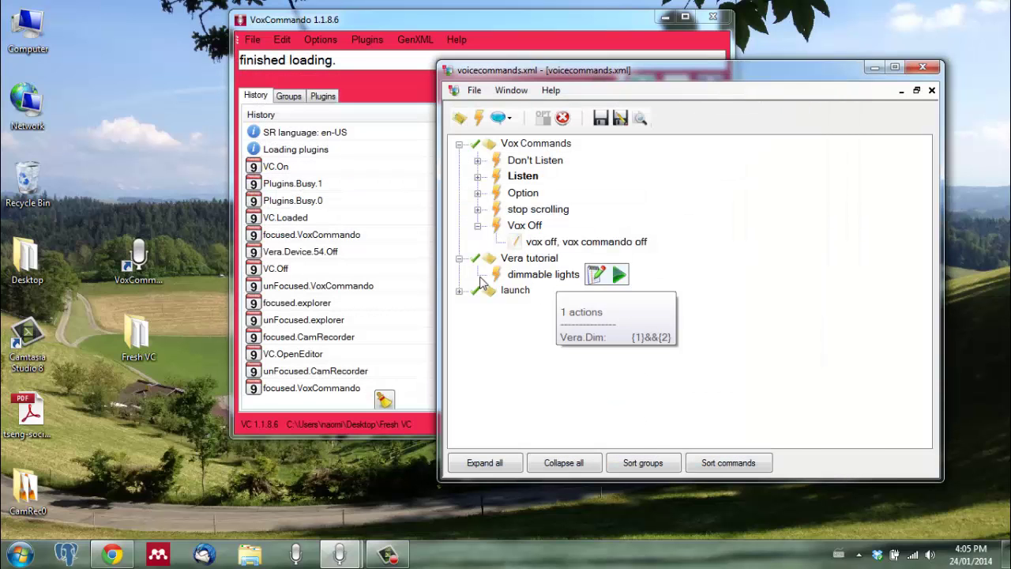
left_click(520, 278)
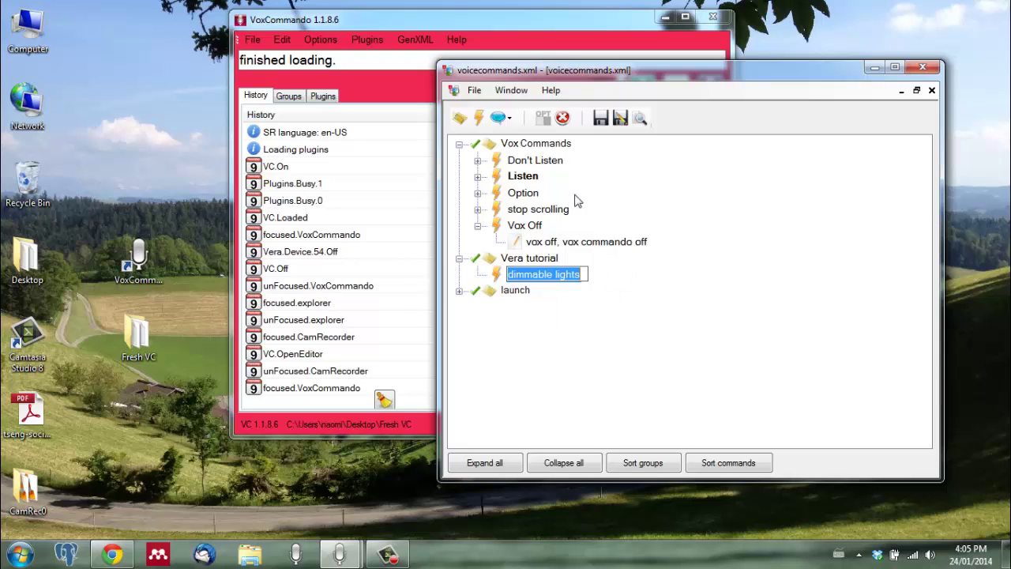
left_click(503, 122)
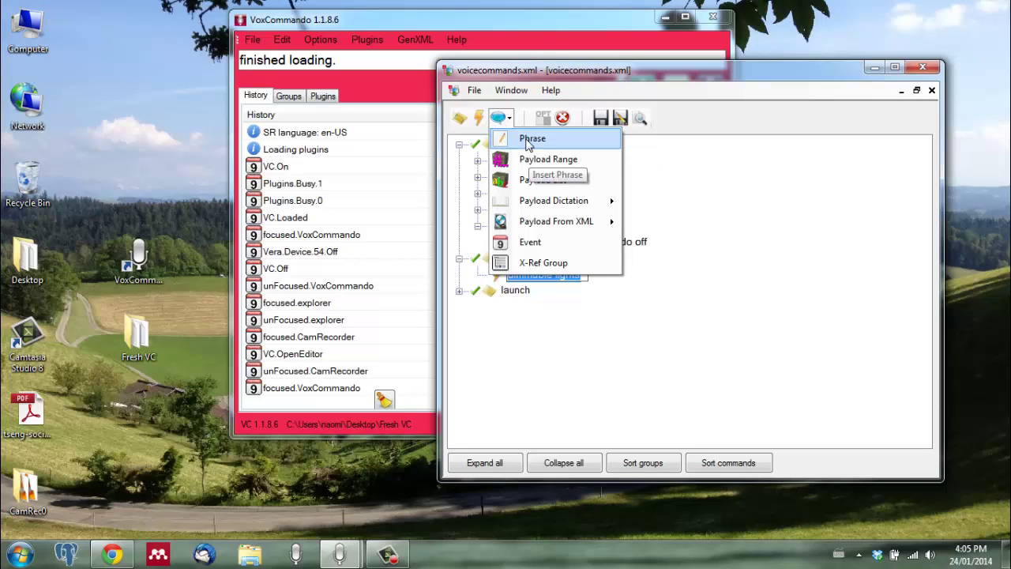
left_click(528, 142)
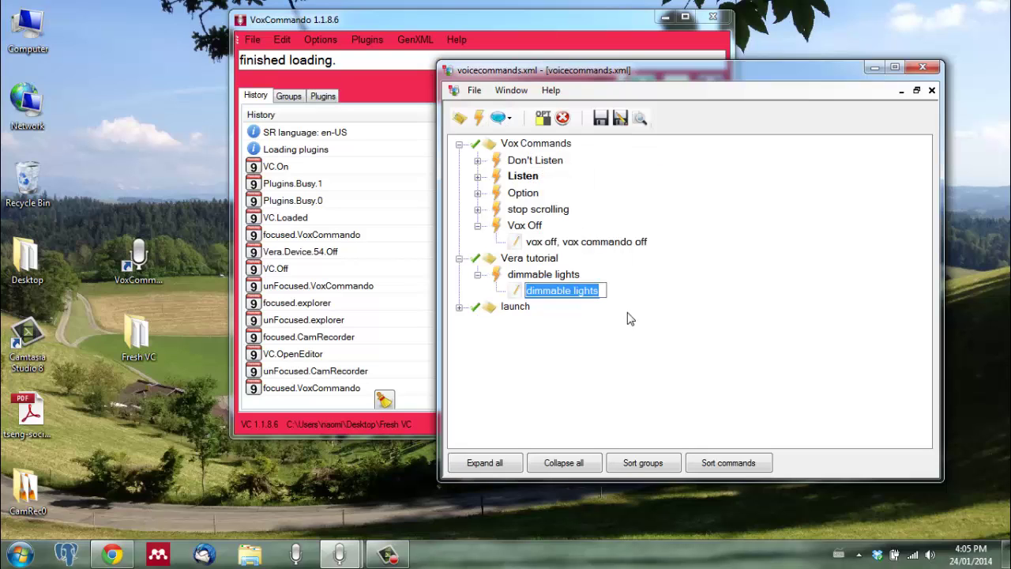
left_click_drag(604, 292, 533, 300)
type("dim,")
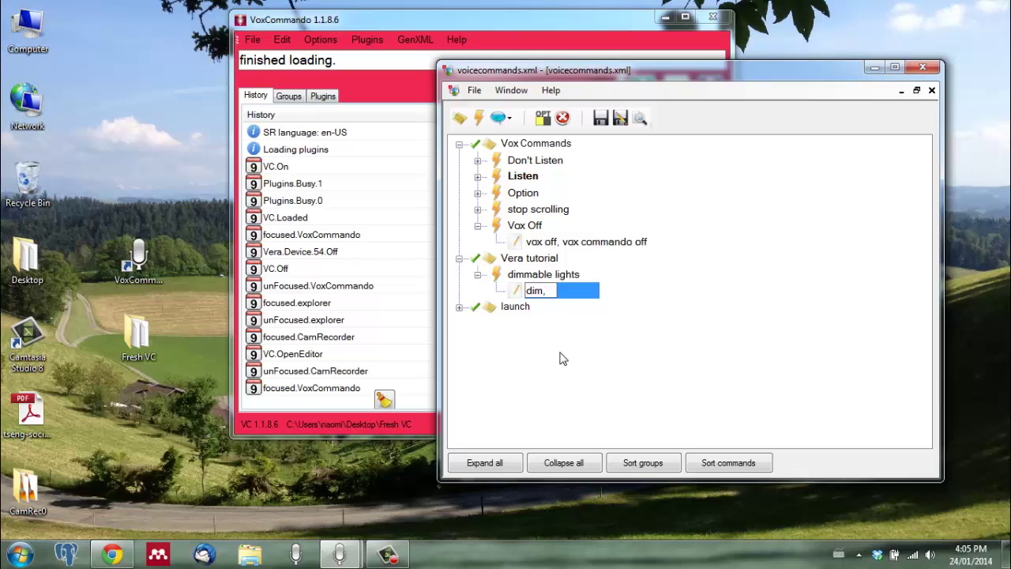
type(" crank up")
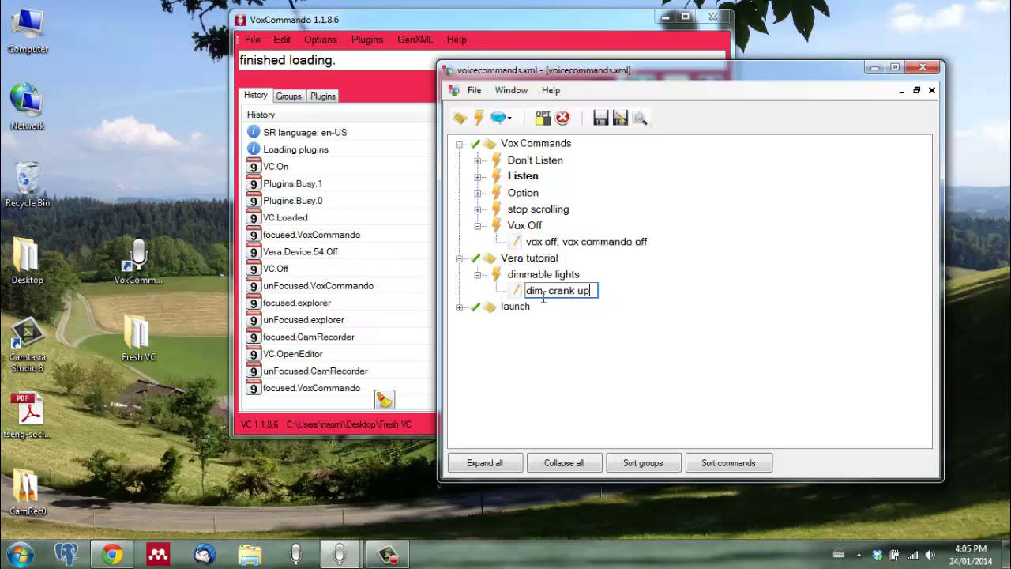
left_click(515, 292)
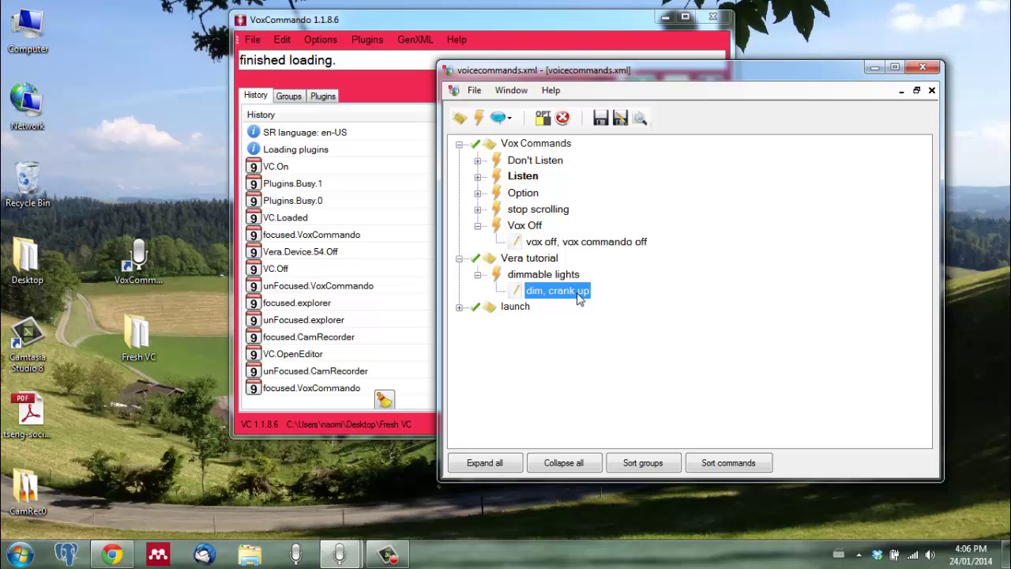
Add a Value,Phrase XML payload to the dimmable lights command and set its source file to Vera\dimmable.xml
left_click(508, 119)
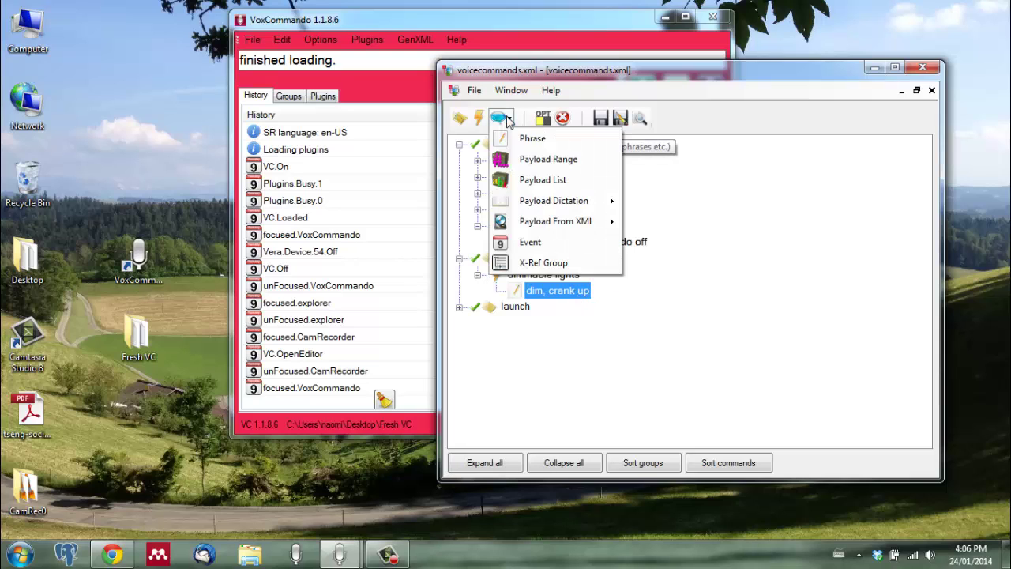
mouse_move(569, 222)
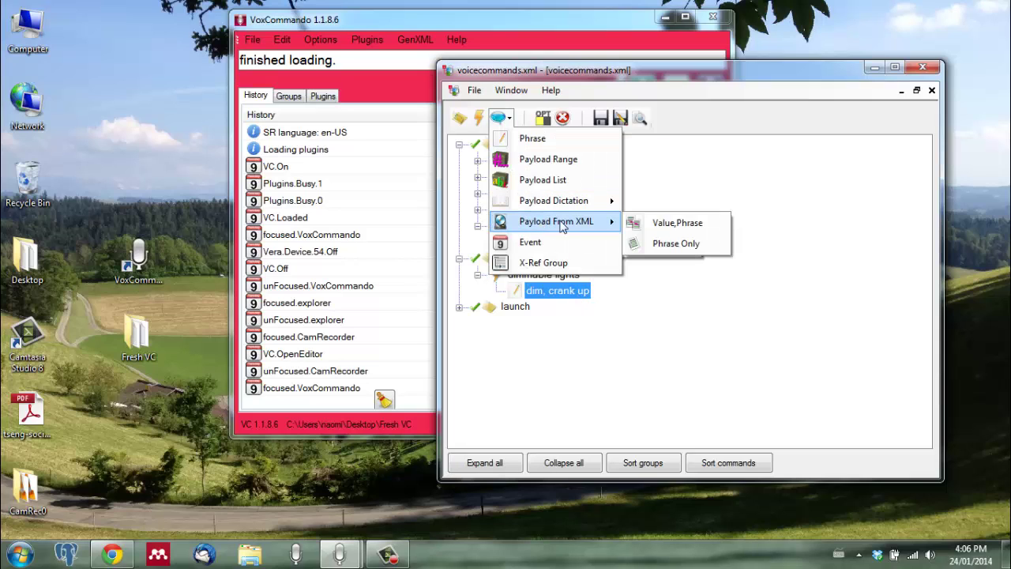
left_click(673, 224)
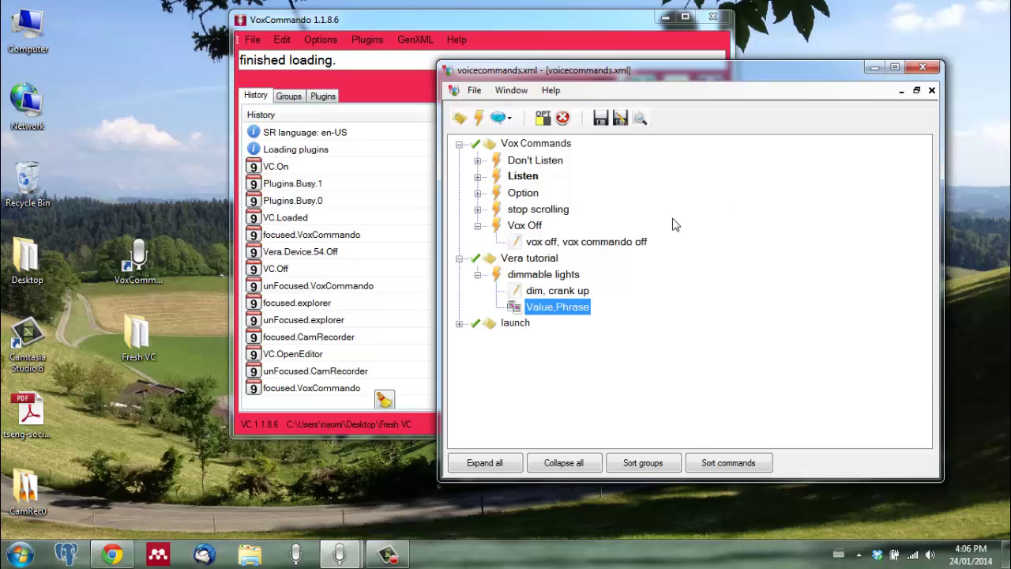
double_click(515, 309)
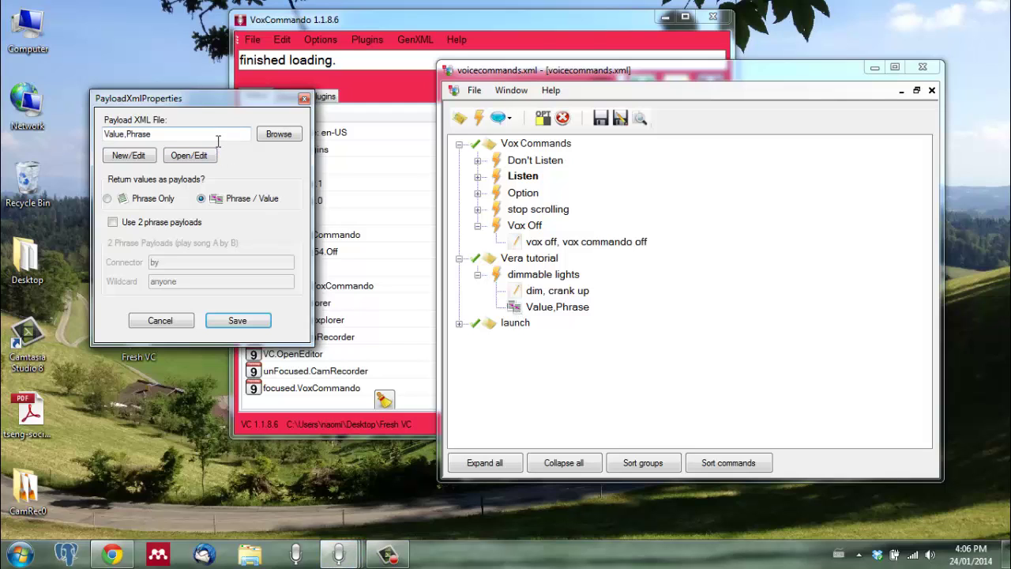
left_click(277, 136)
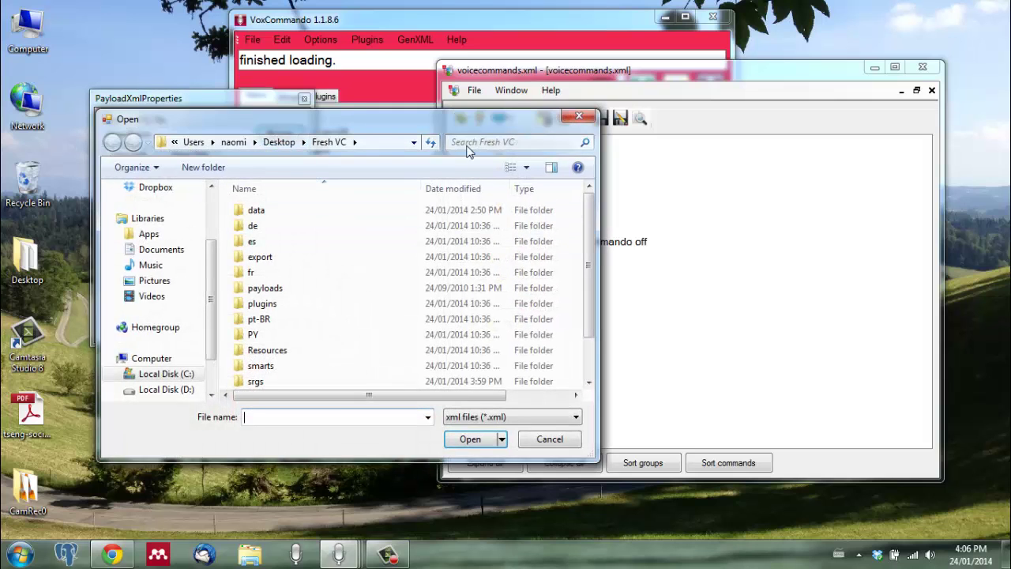
left_click_drag(433, 129, 446, 85)
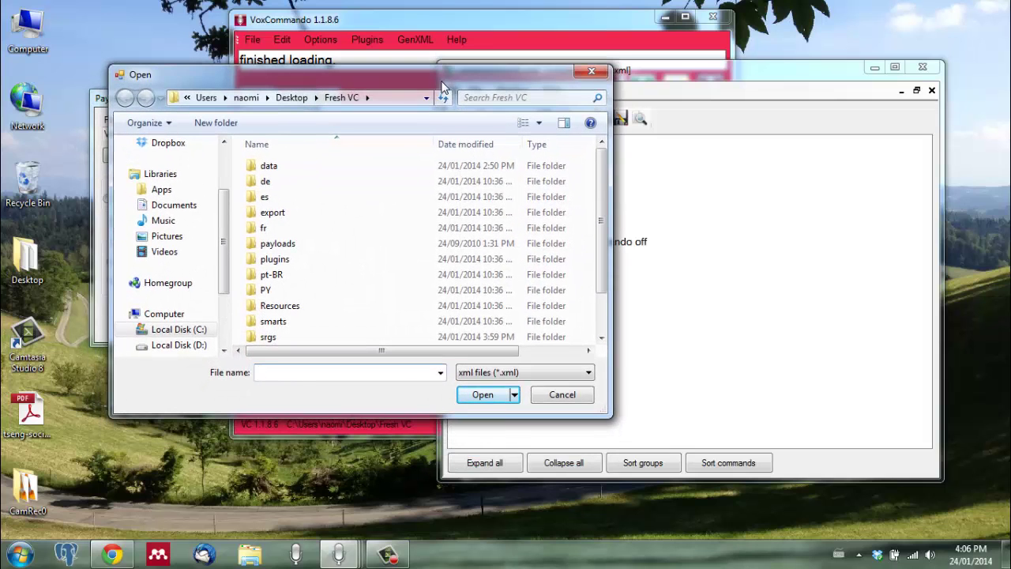
left_click_drag(603, 244, 603, 292)
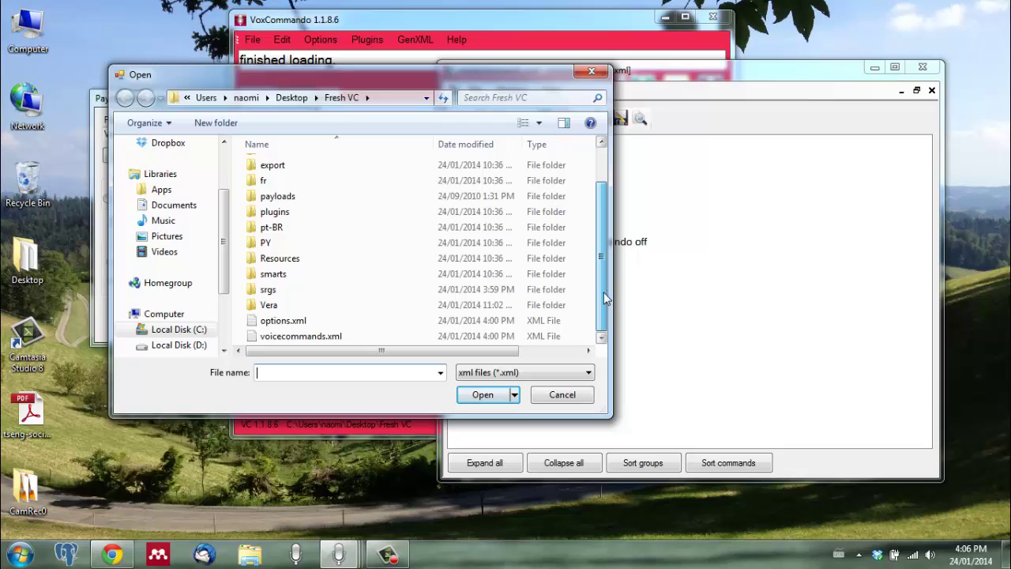
double_click(278, 308)
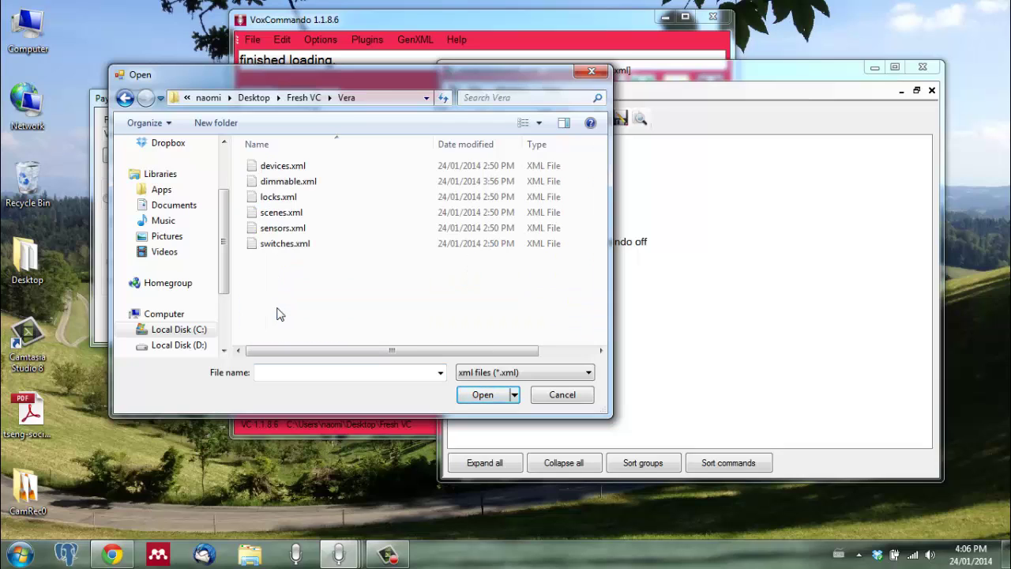
double_click(278, 185)
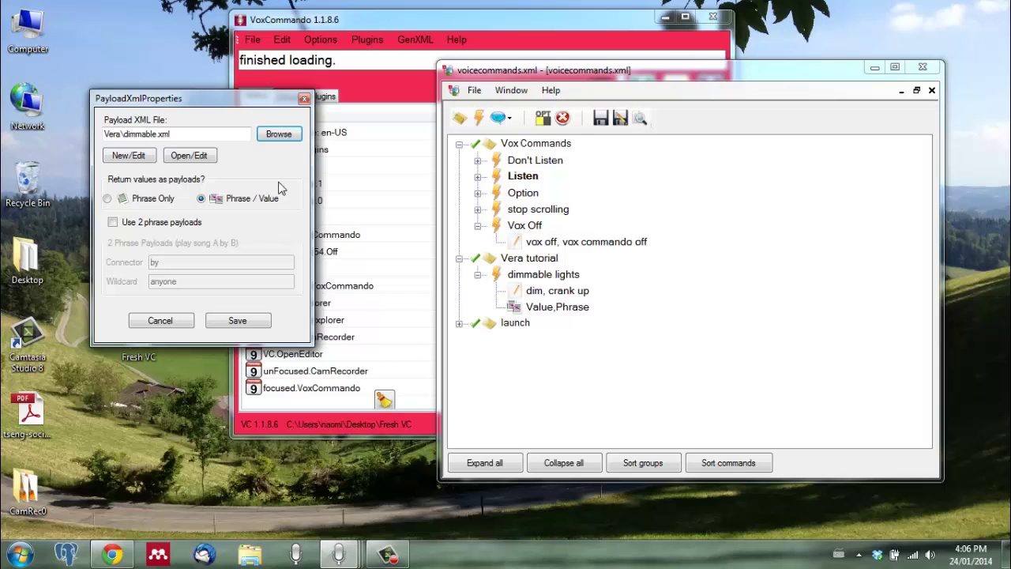
Review the entries of the dimmable.xml payload file, then save the file and the payload properties
left_click(189, 156)
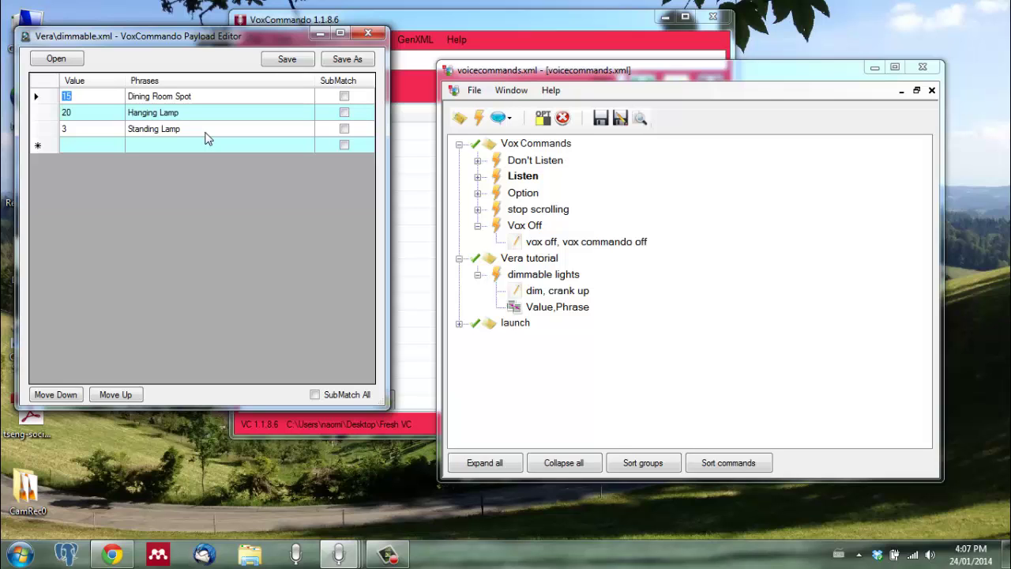
left_click(282, 60)
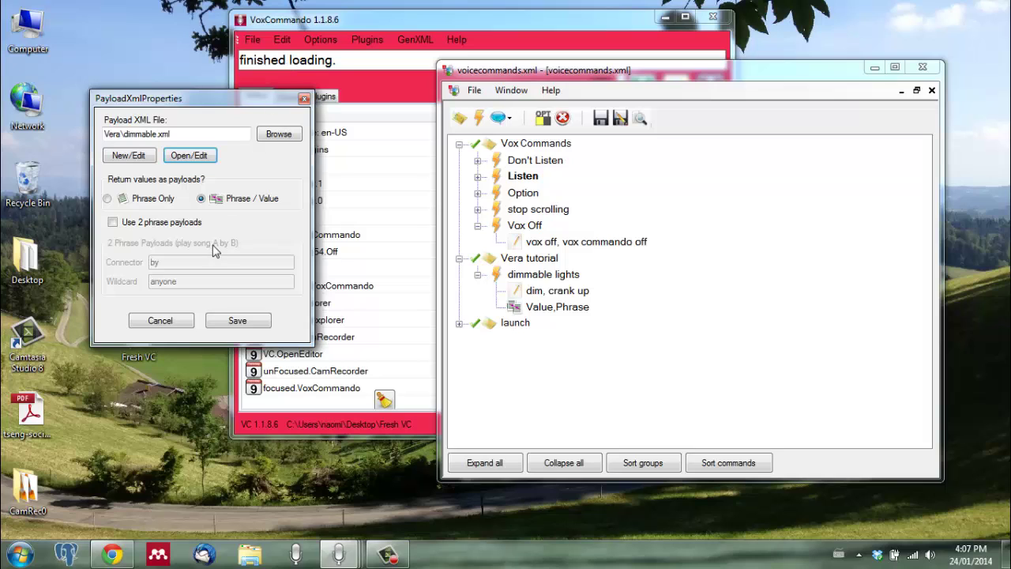
left_click(238, 321)
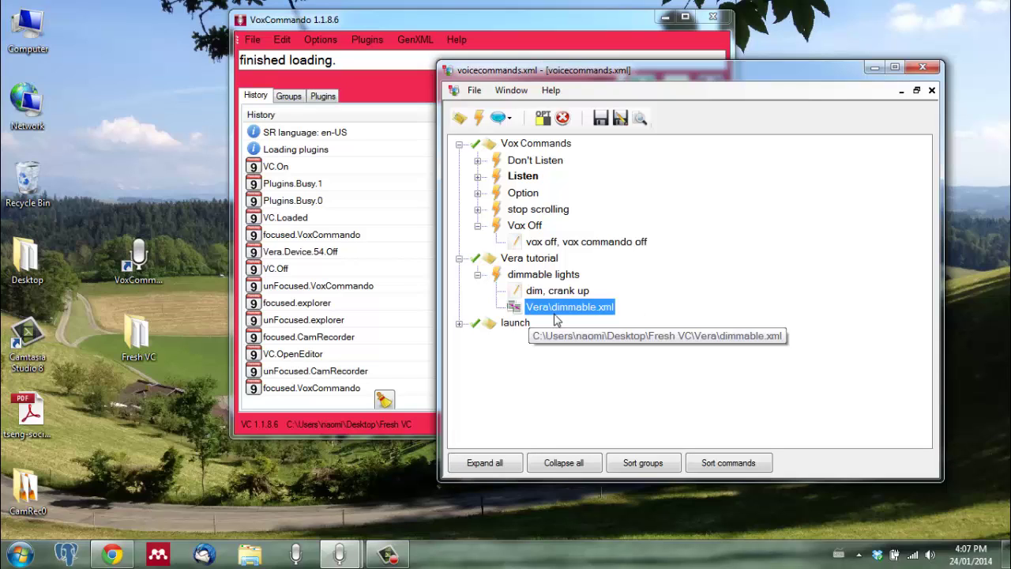
Add the phrase "to" after the XML payload in the dimmable lights command
left_click(502, 118)
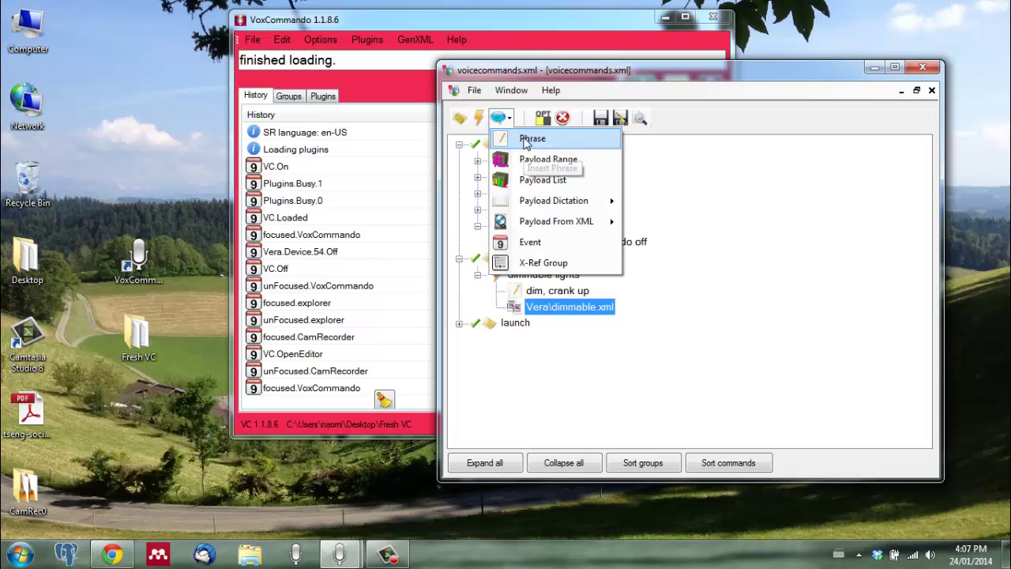
left_click(525, 138)
type("to")
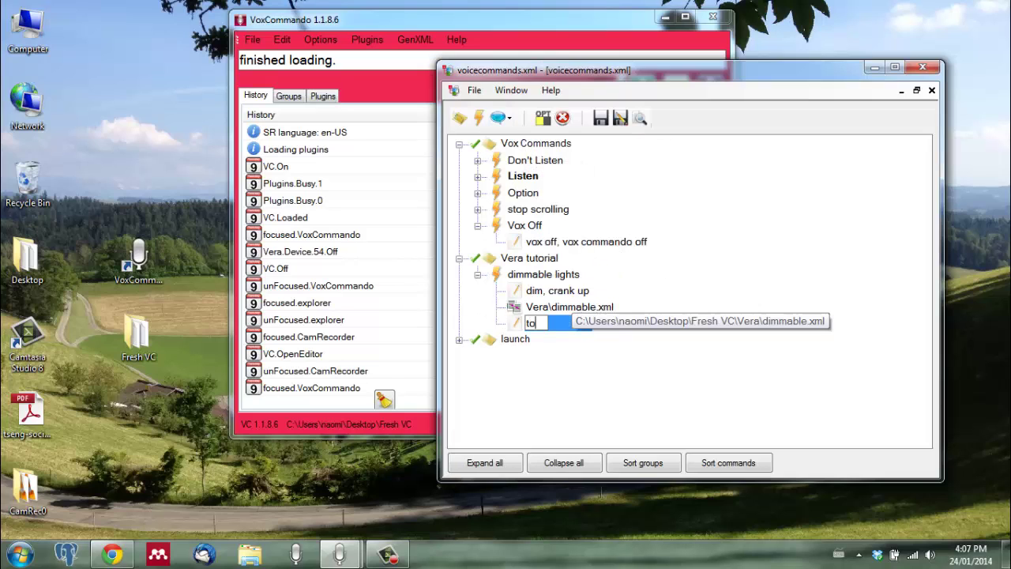
key("Return")
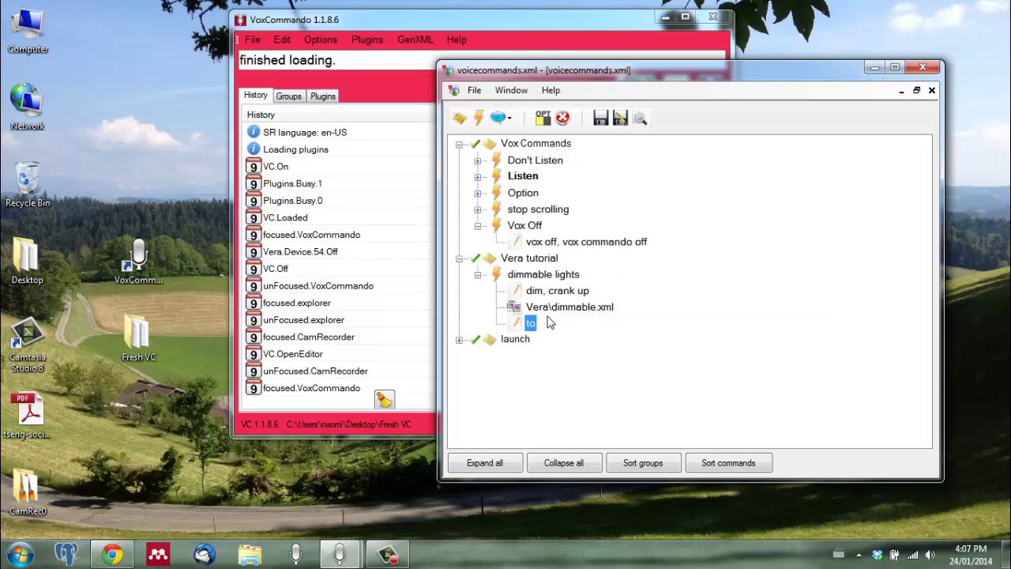
Add a payload range of 10,100 after the "to" phrase in the dimmable lights command
left_click(498, 118)
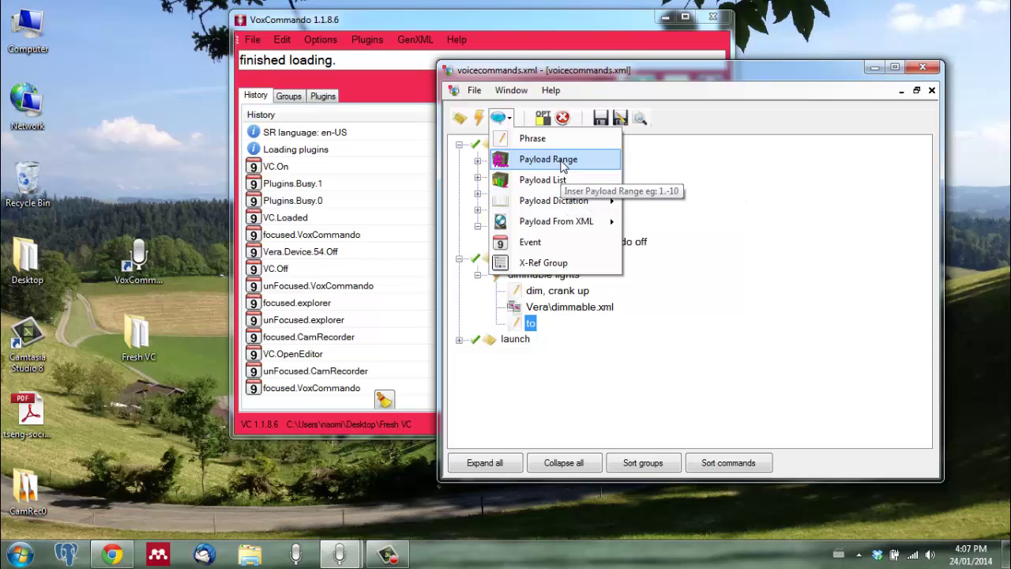
left_click(562, 164)
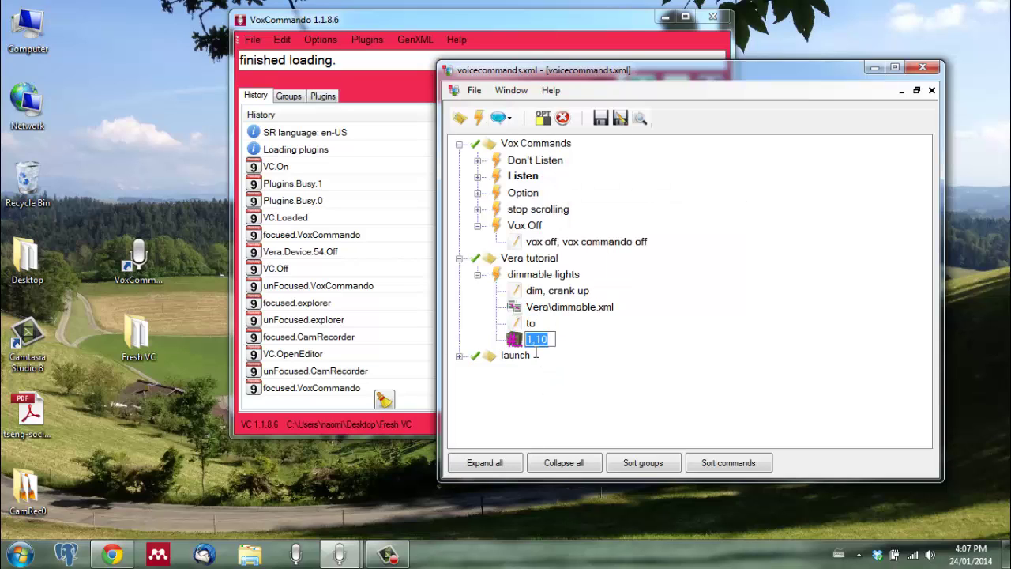
left_click(536, 347)
type("0")
key("End")
type("0")
left_click(512, 339)
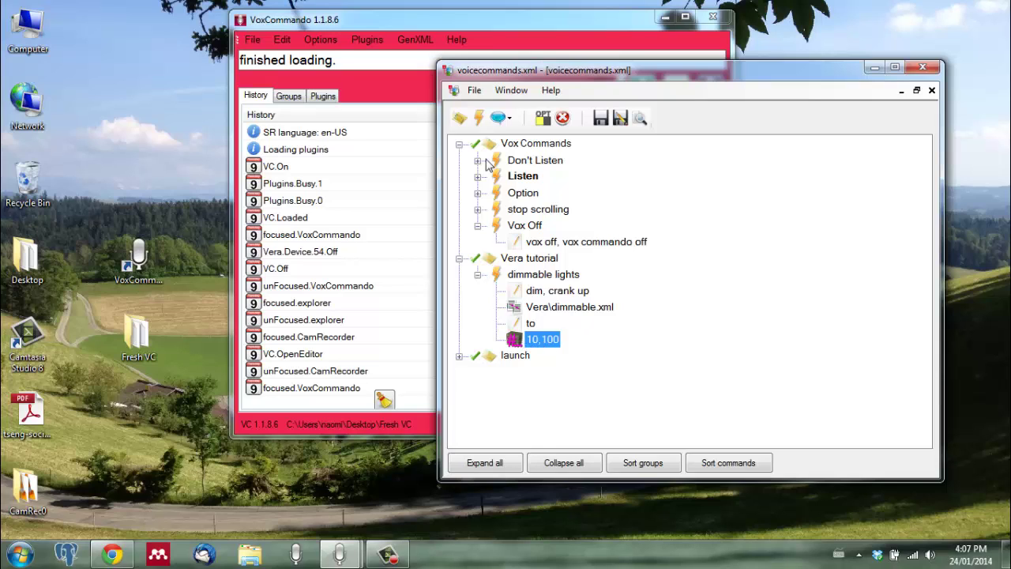
Add the phrase "percent" at the end of the dimmable lights command and make it optional
left_click(500, 125)
left_click(523, 138)
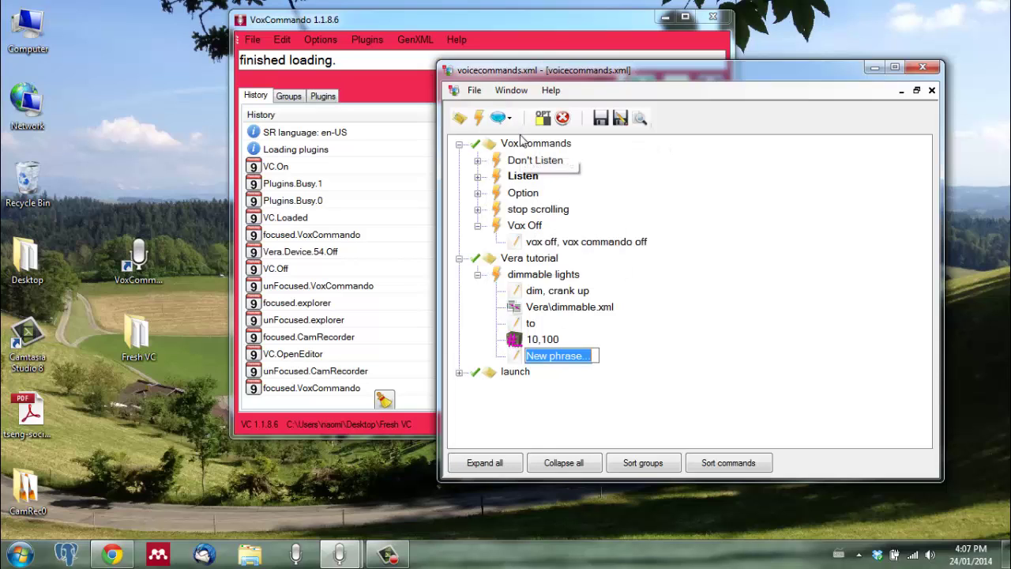
type("percent")
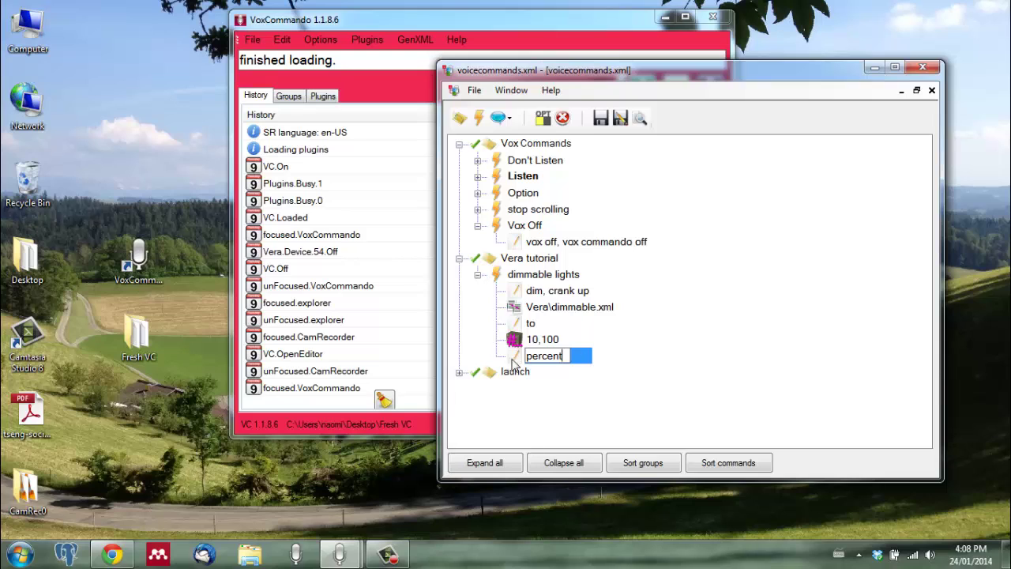
key("Return")
left_click(551, 118)
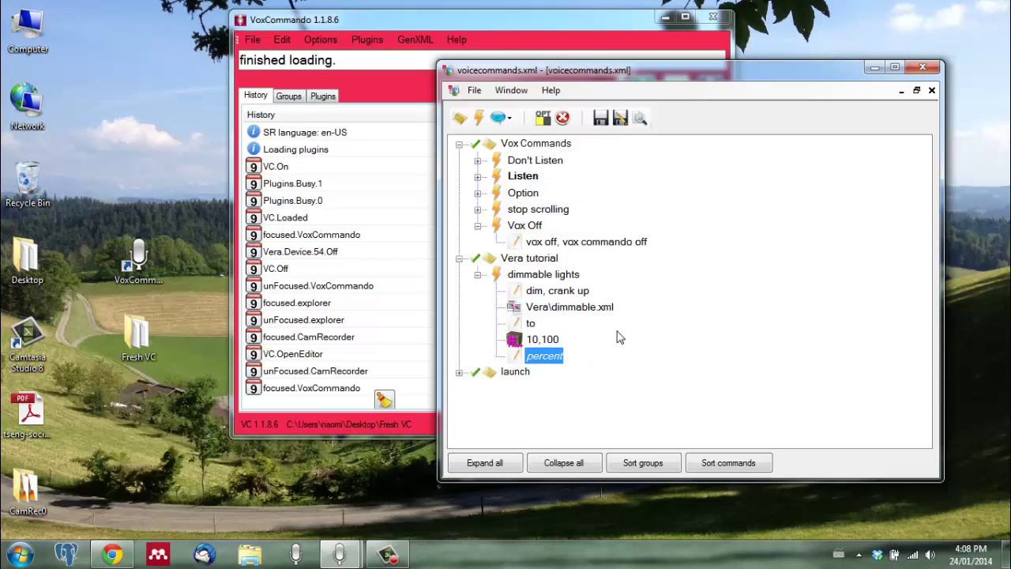
Save and execute the dimmable lights command with test payloads 54 and 30, and close the command builder
mouse_move(539, 281)
mouse_move(521, 311)
double_click(542, 278)
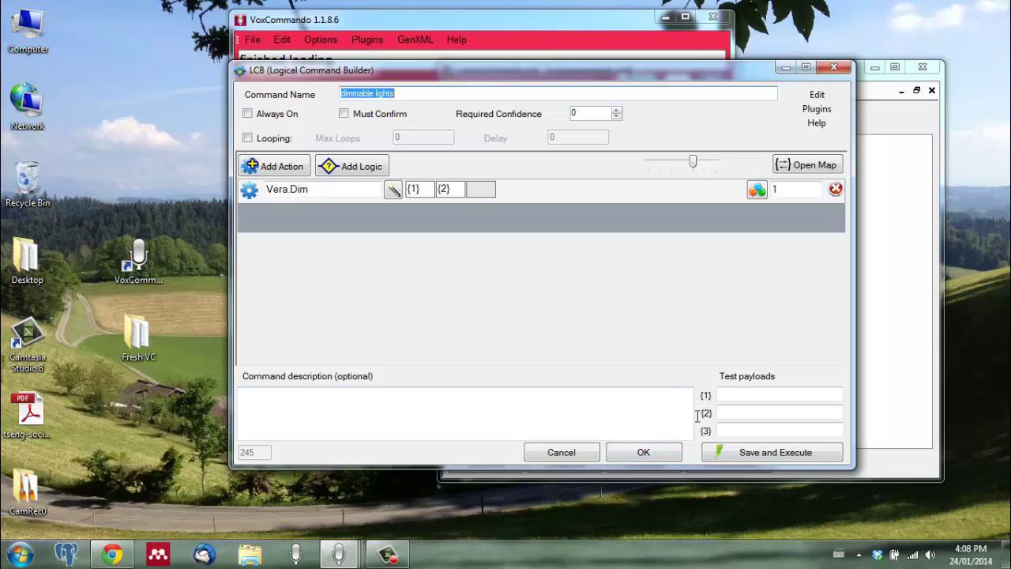
left_click(729, 397)
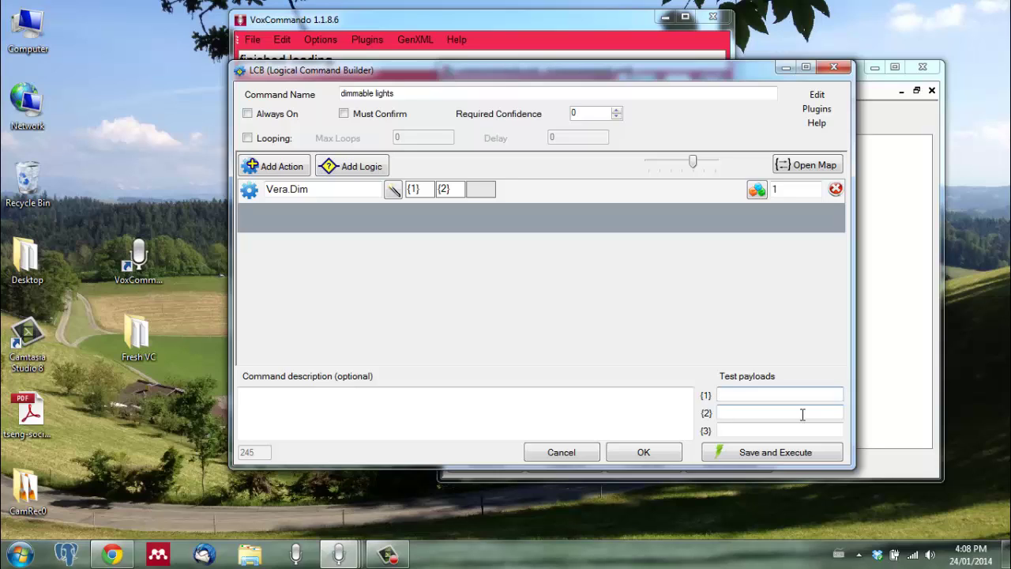
type("54")
left_click(782, 417)
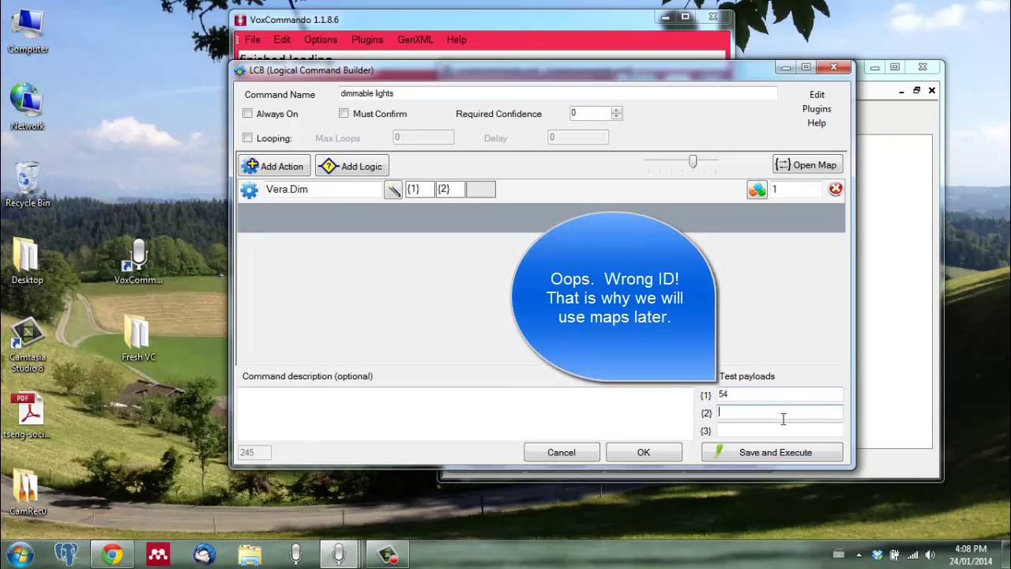
type("30")
left_click(769, 453)
left_click(643, 452)
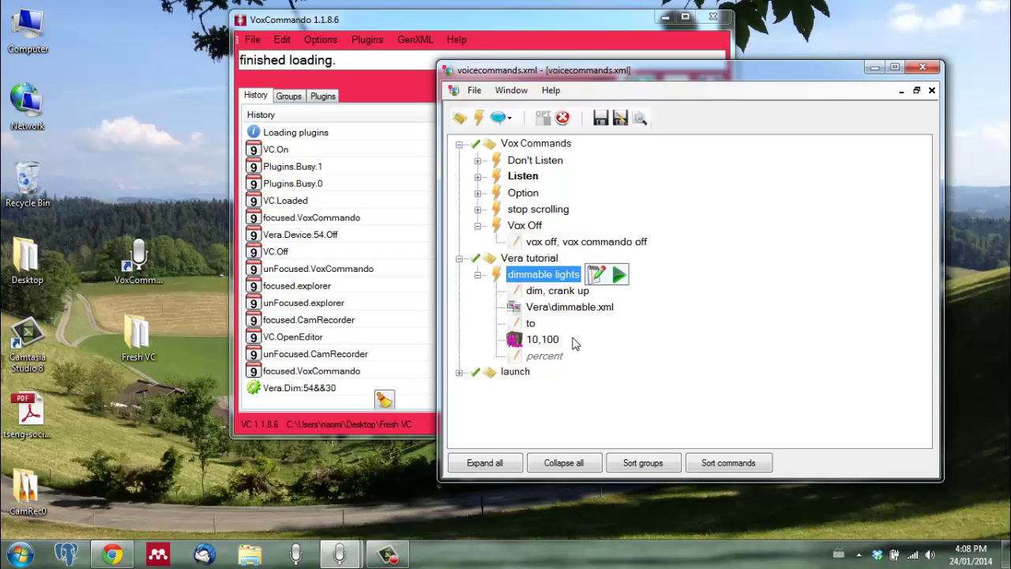
Save the voice commands, rebuild the group, and test by voice dimming Hanging Lamp to 80 percent and cranking it up to 90 percent
left_click(603, 122)
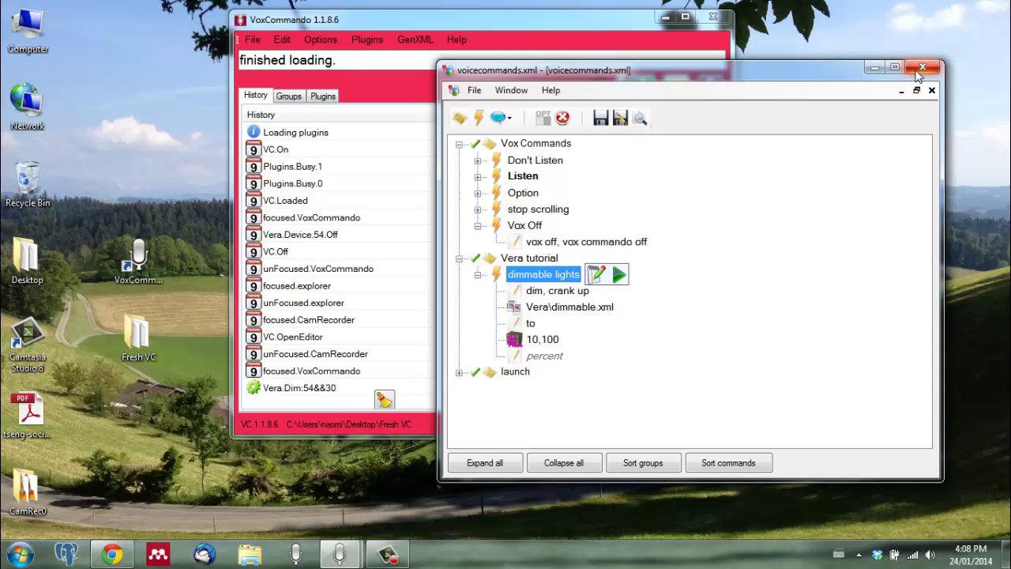
left_click(620, 118)
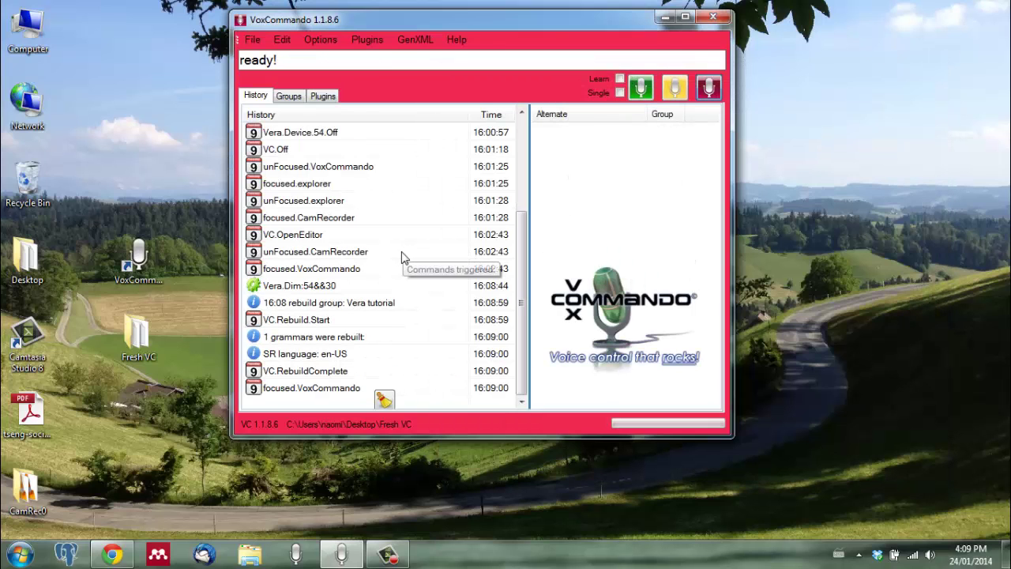
left_click(638, 87)
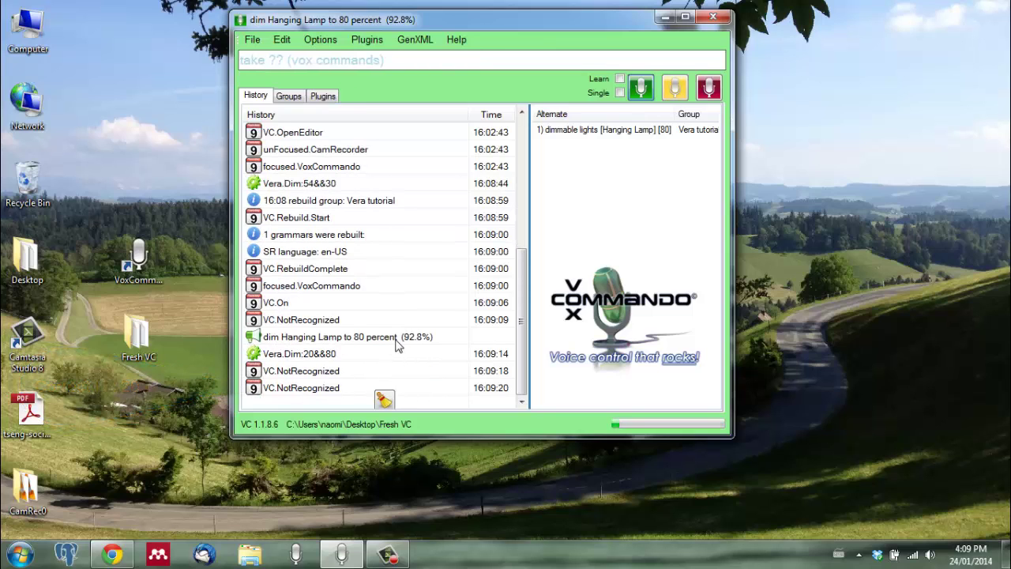
mouse_move(400, 353)
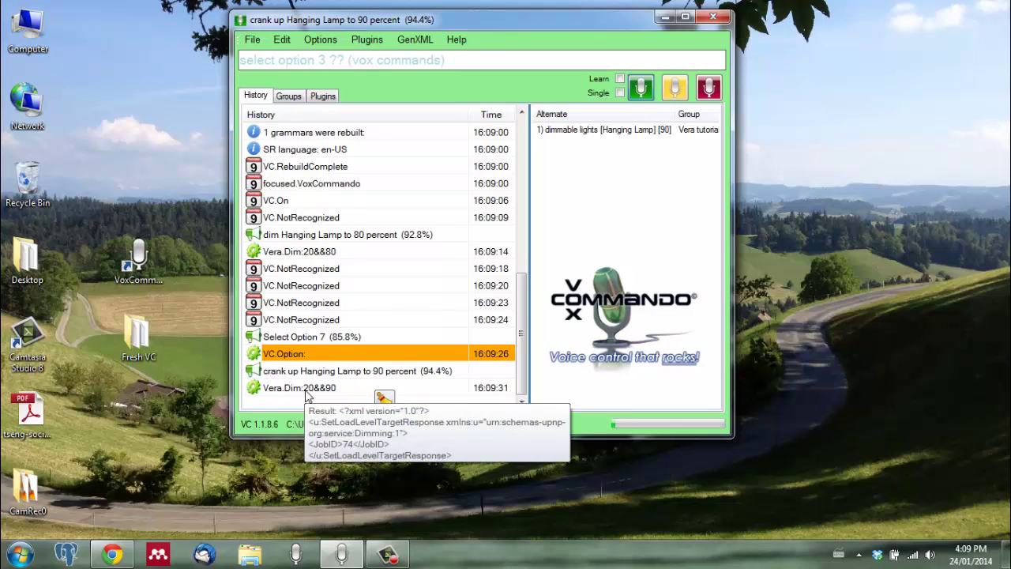
left_click(708, 90)
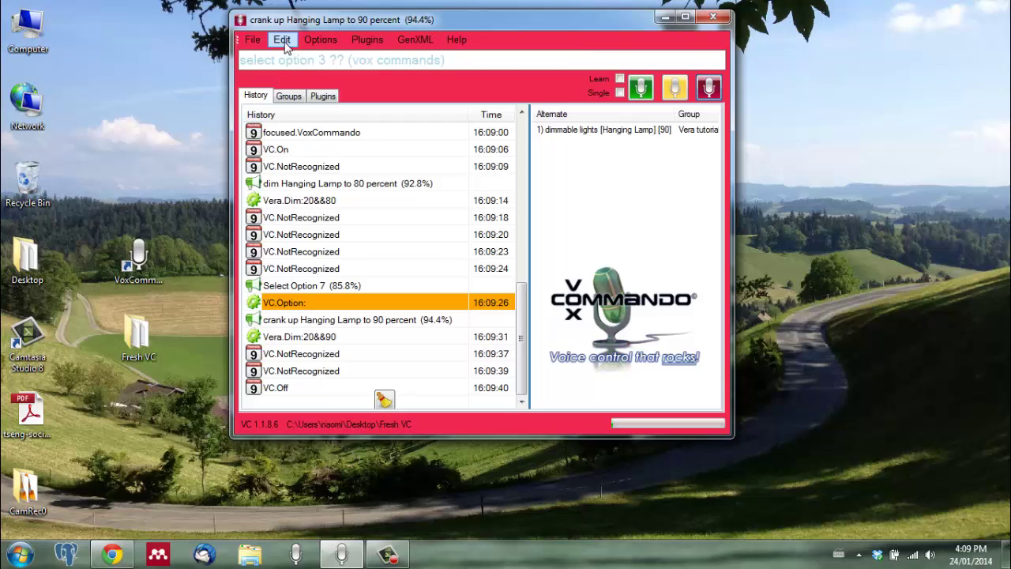
Clear the history, open the voice command editor, and add a new command to the Vera tutorial group
left_click(384, 400)
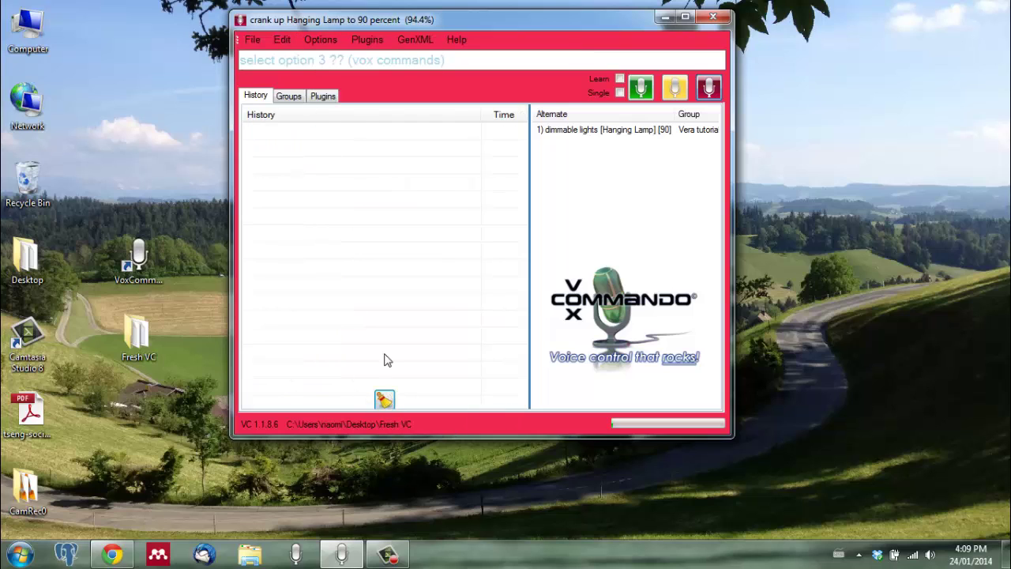
left_click(286, 41)
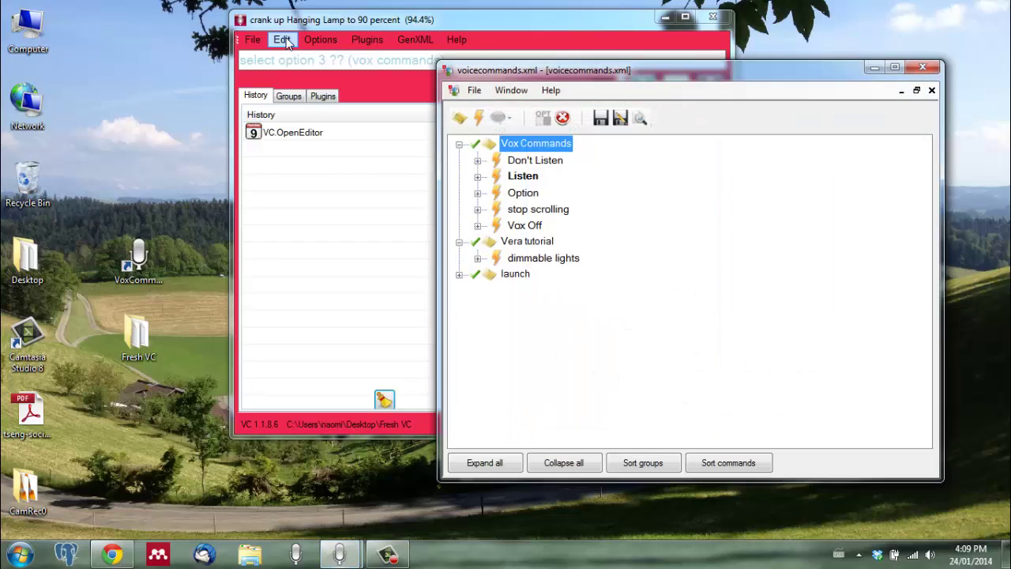
left_click(478, 117)
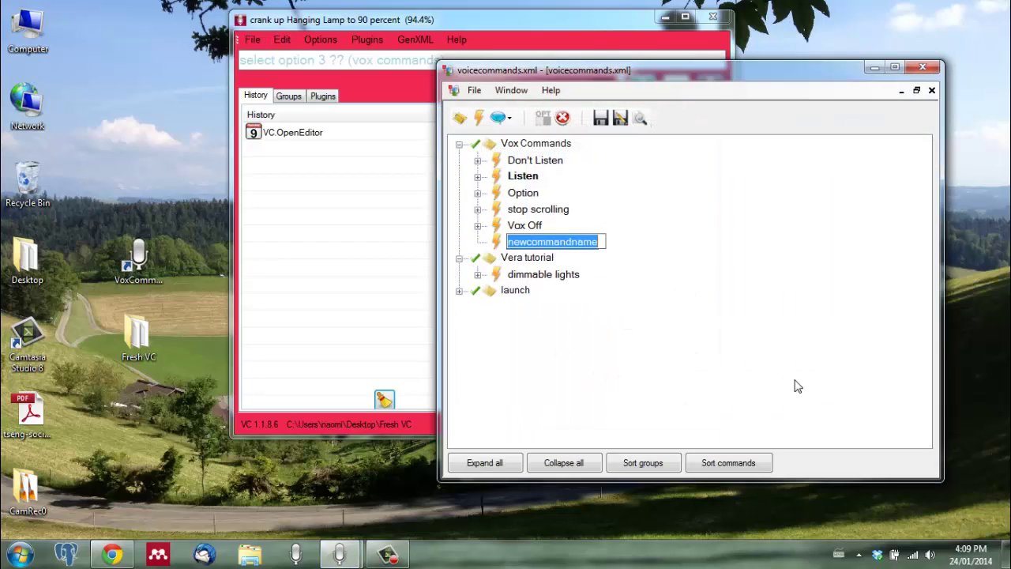
left_click(498, 242)
left_click_drag(498, 242, 504, 262)
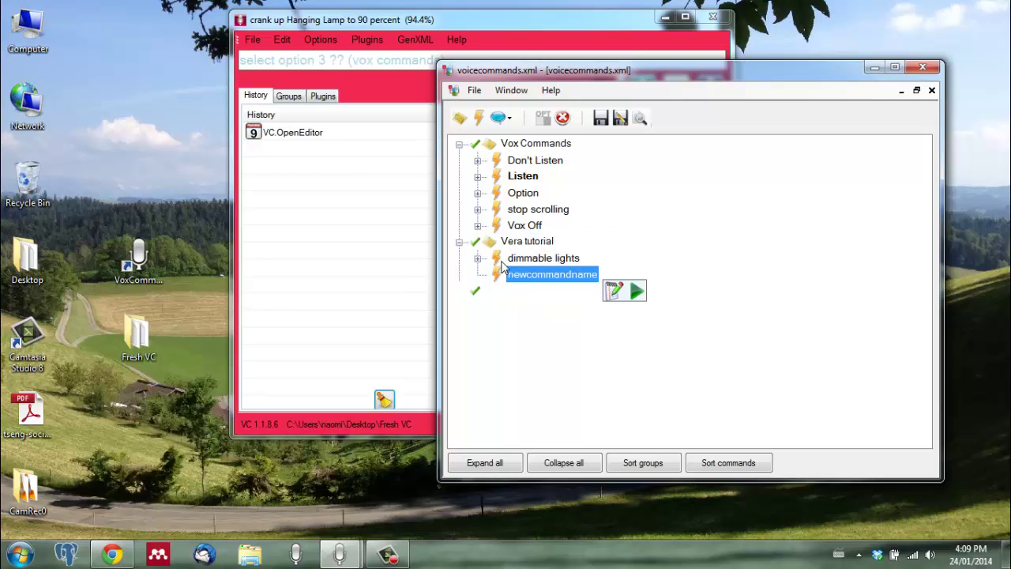
Name the new command "TV time" and give it the spoken phrase "TV time"
left_click(561, 275)
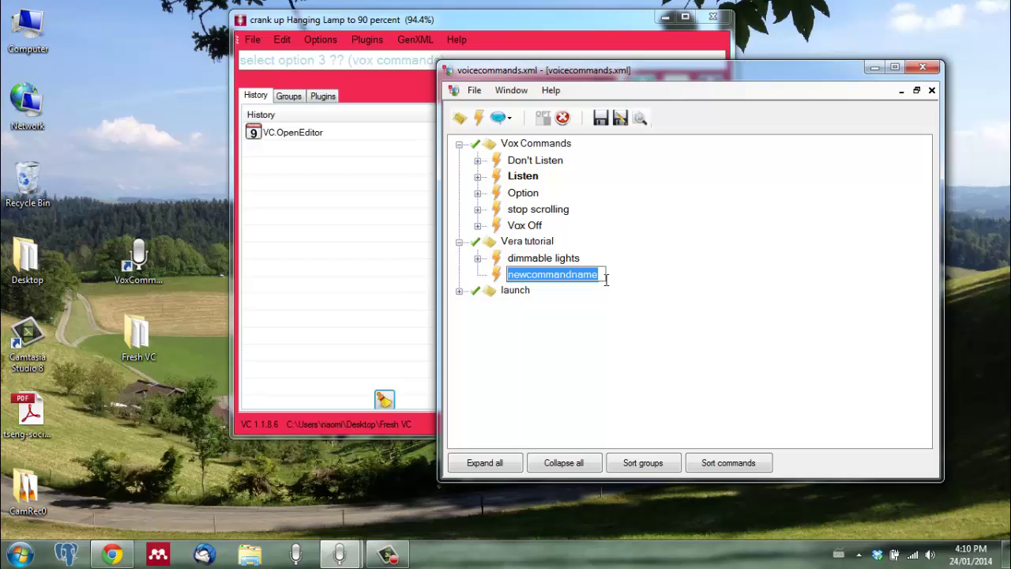
type("TV t")
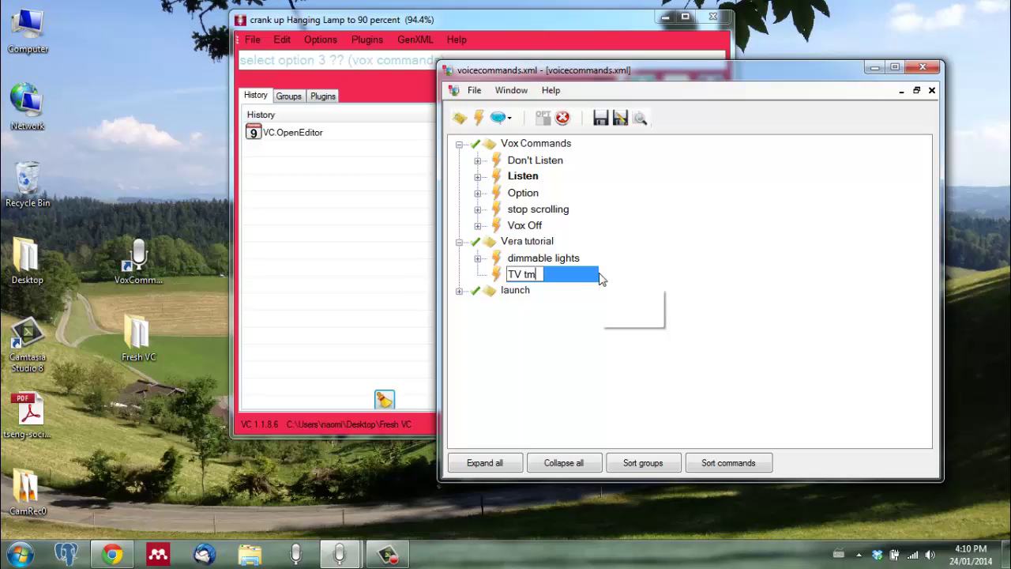
type("ime")
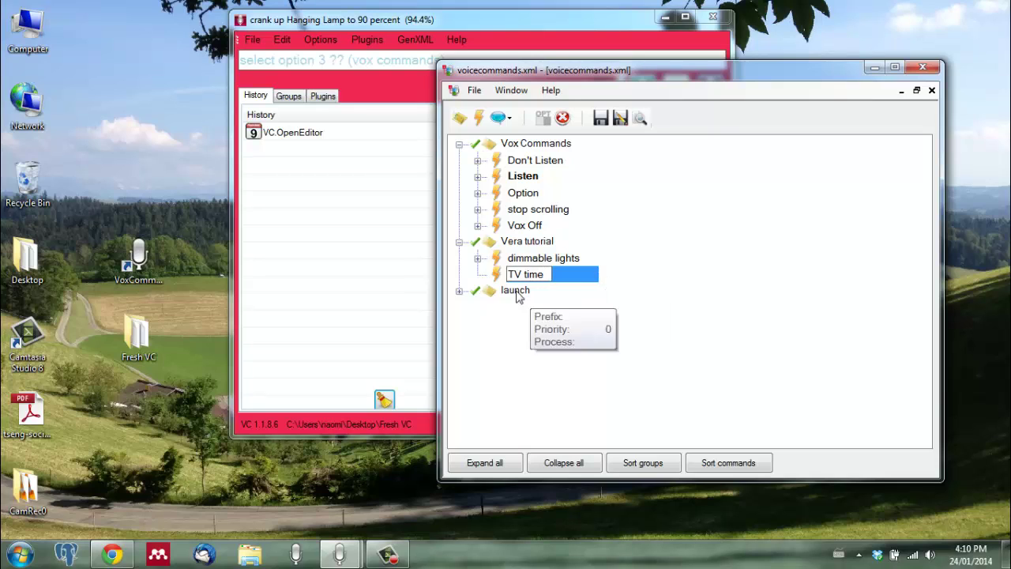
key("Return")
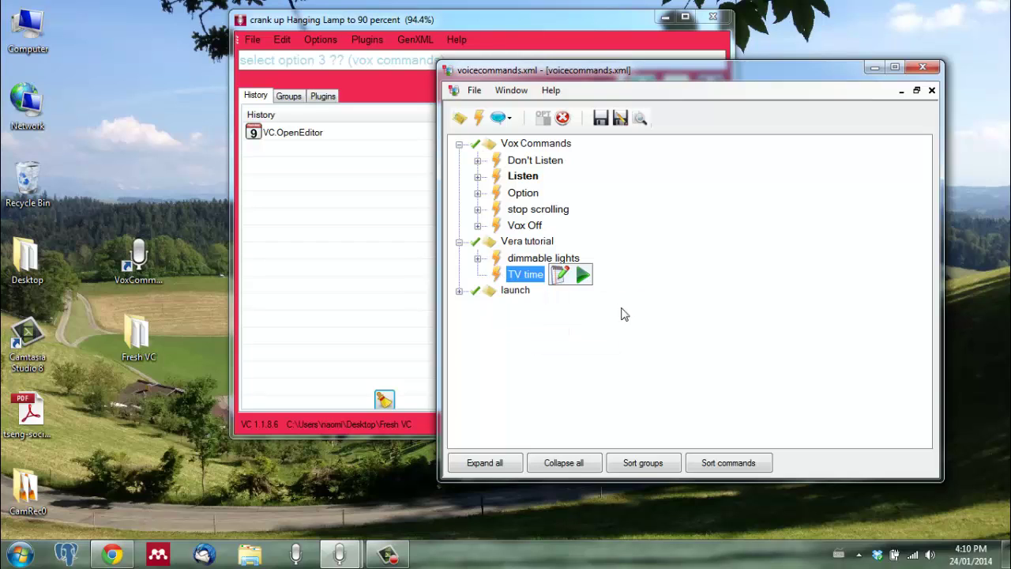
left_click(501, 118)
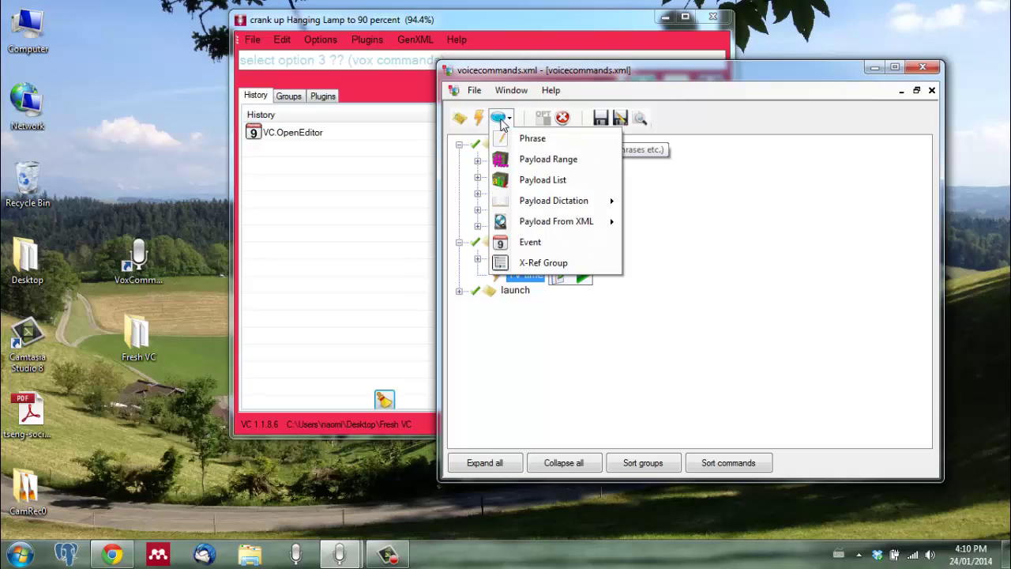
left_click(537, 140)
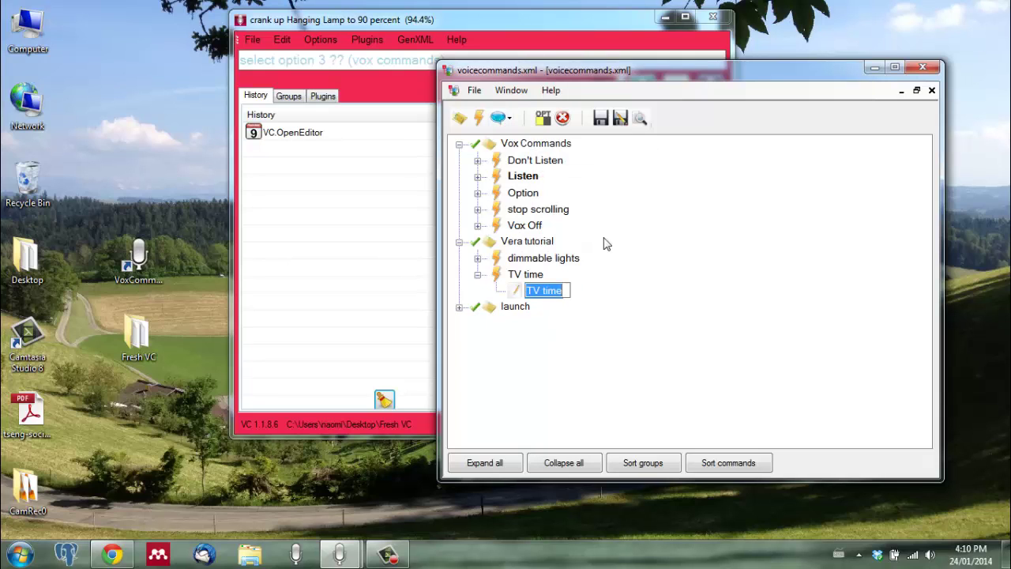
left_click(528, 275)
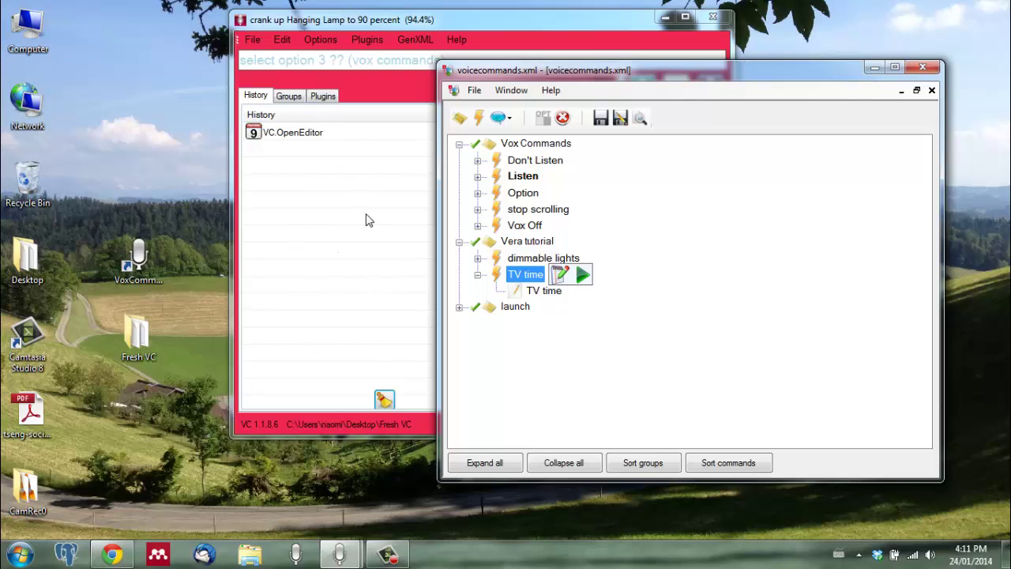
Check the Poll / Generate Events option for Vera #1 in the Vera plugin settings, and close them
left_click(367, 39)
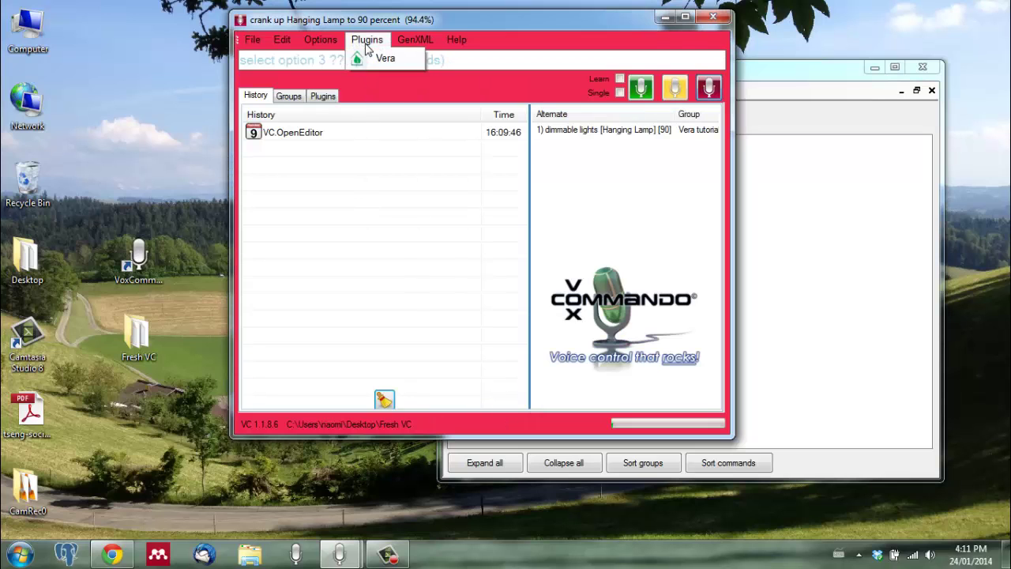
left_click(378, 59)
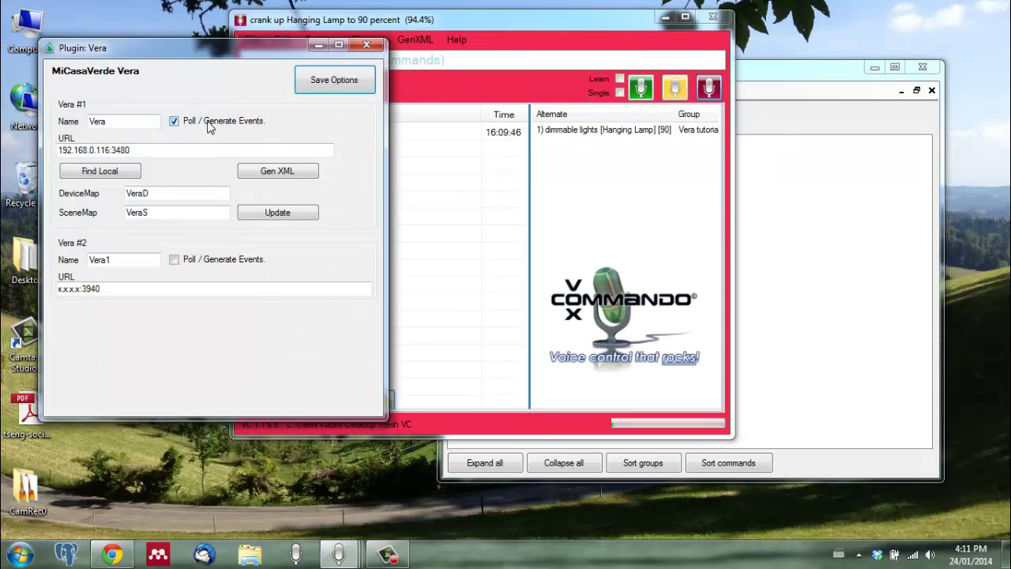
left_click(357, 42)
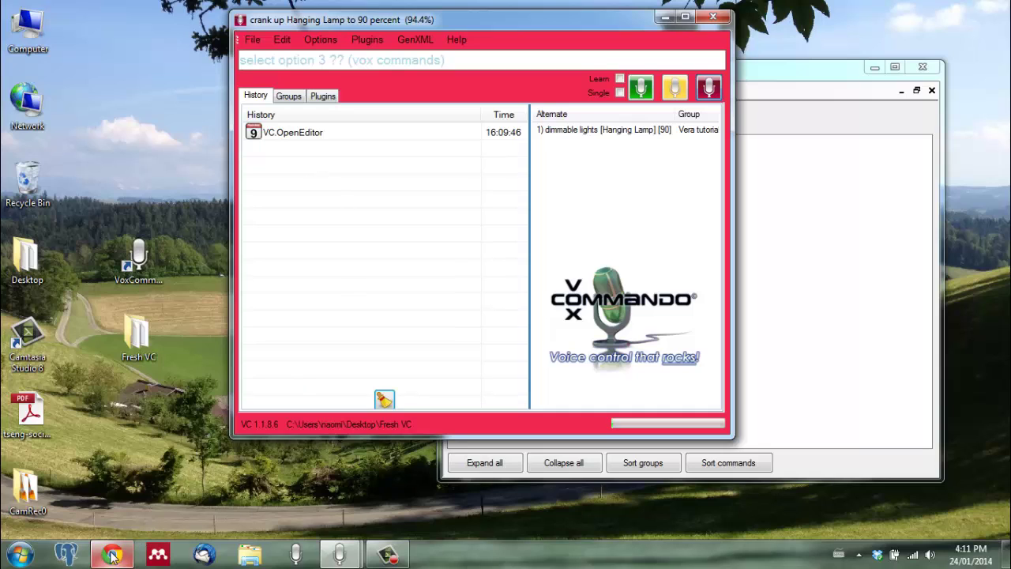
Switch to the Vera UI5 page in Chrome, watch the Indoor Motion sensor in the Living Room, and minimize the browser
mouse_move(114, 557)
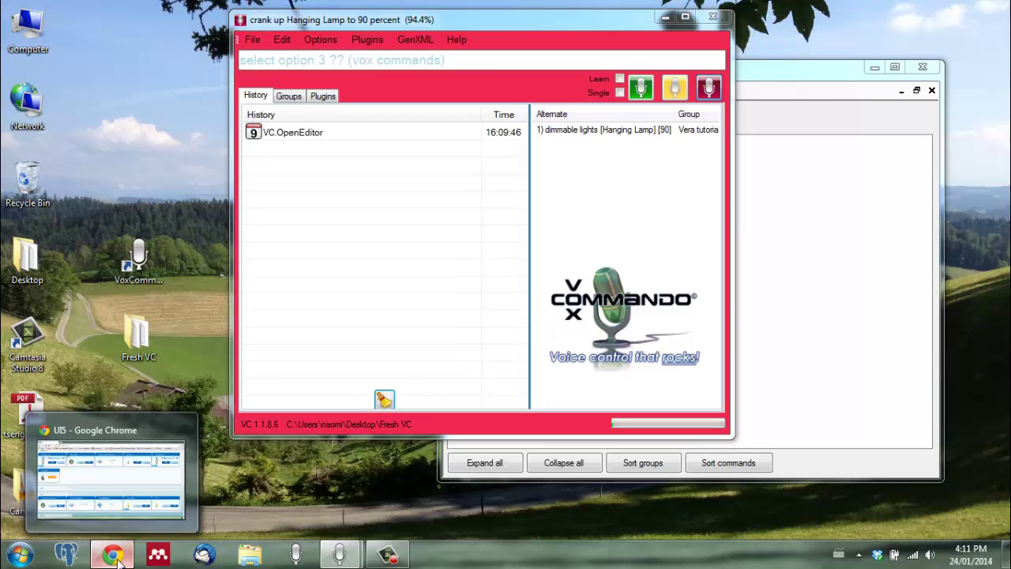
left_click(118, 558)
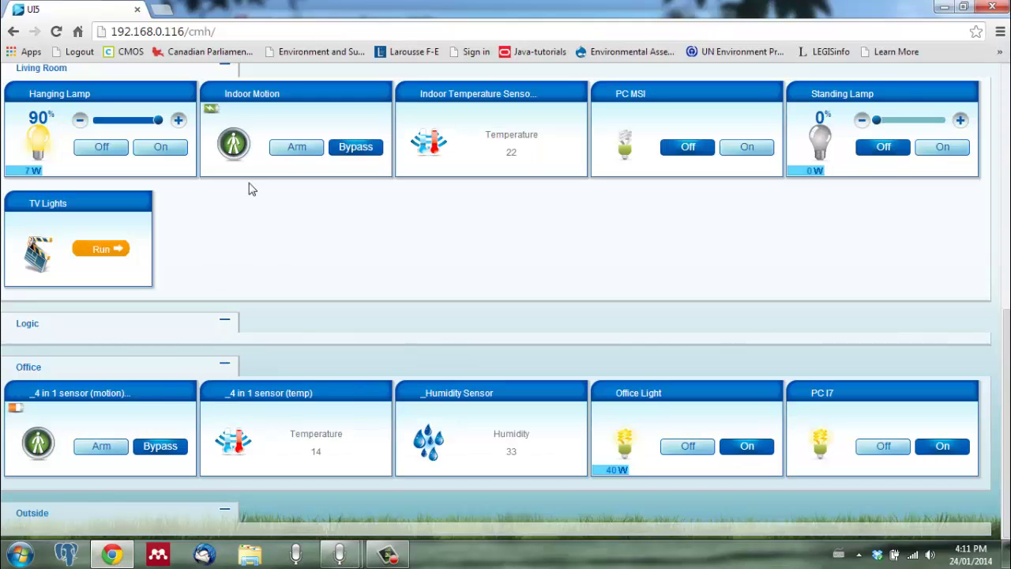
mouse_move(235, 178)
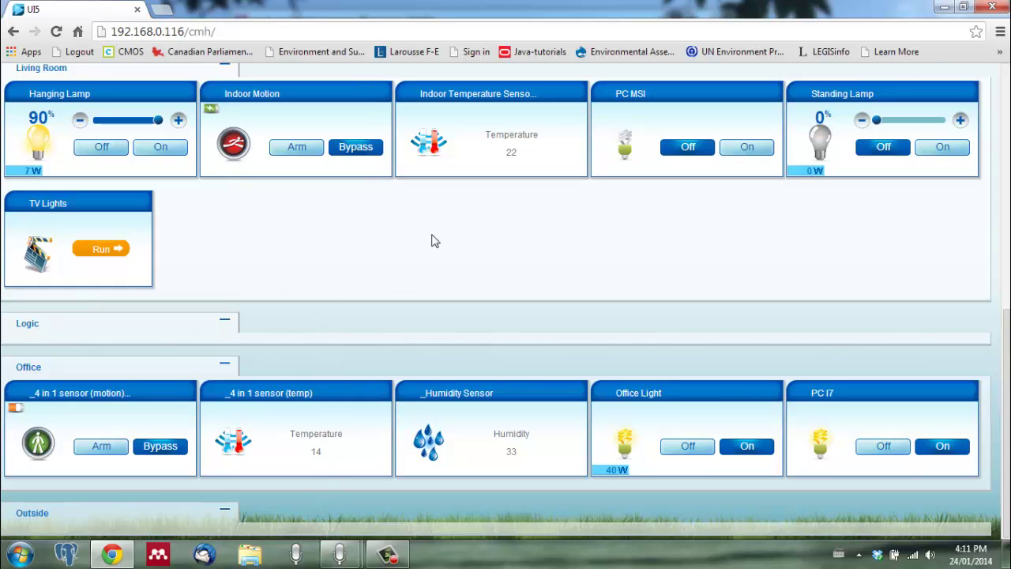
left_click(945, 7)
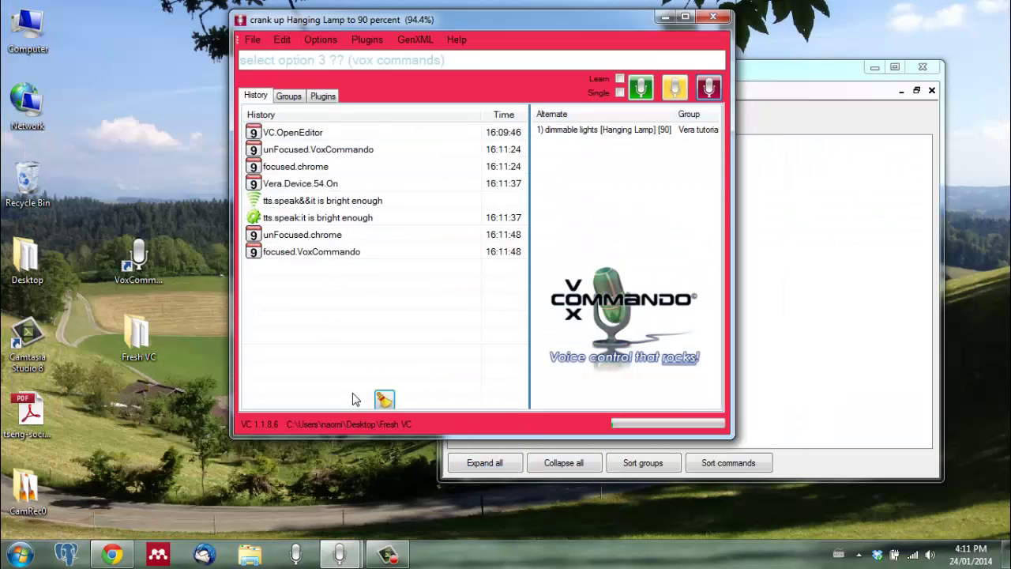
Look up the device ID of Indoor Motion in the VeraD map table, and close the Map Editor
mouse_move(278, 192)
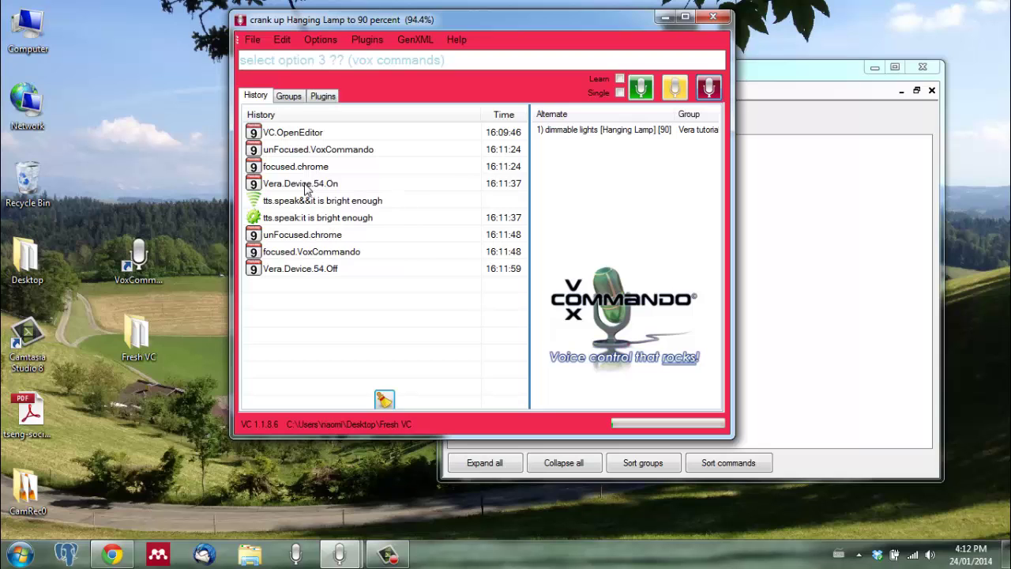
key("alt+f")
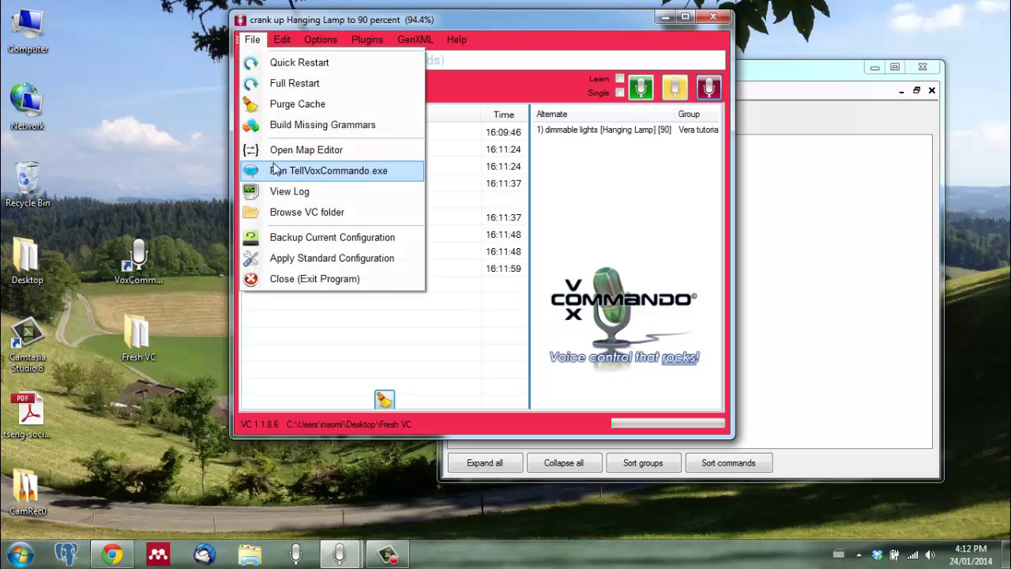
left_click(278, 148)
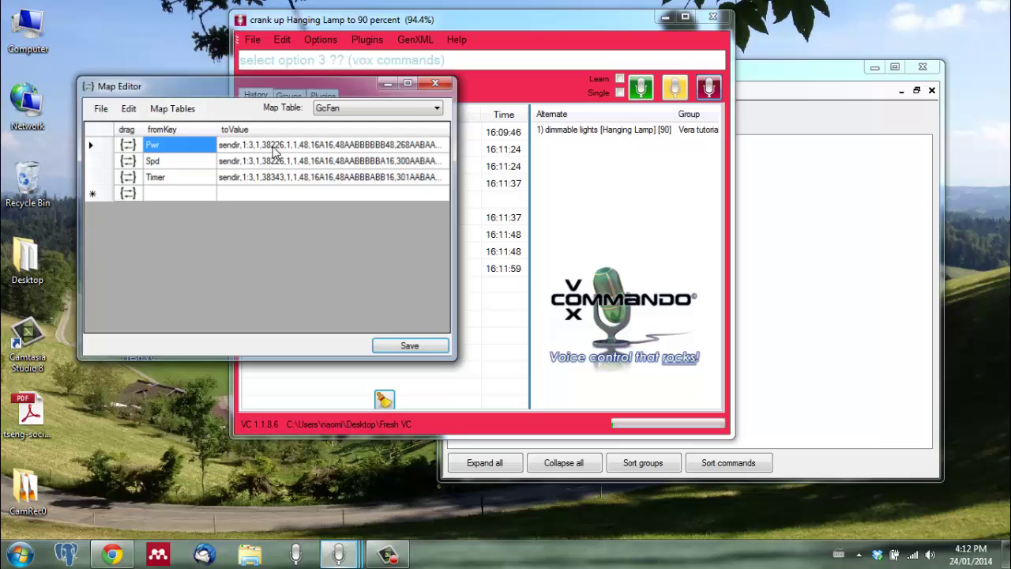
left_click(328, 108)
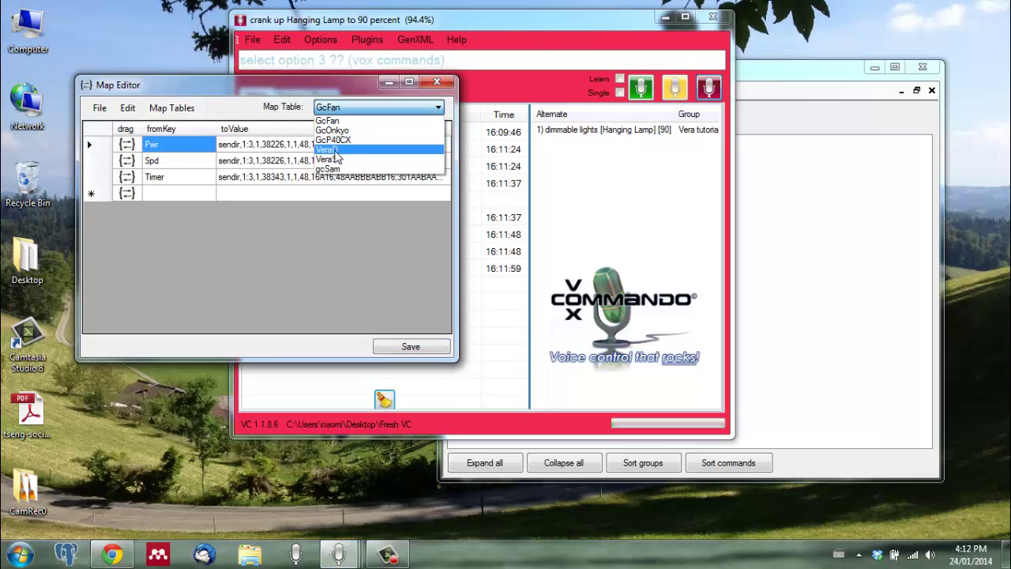
left_click(335, 152)
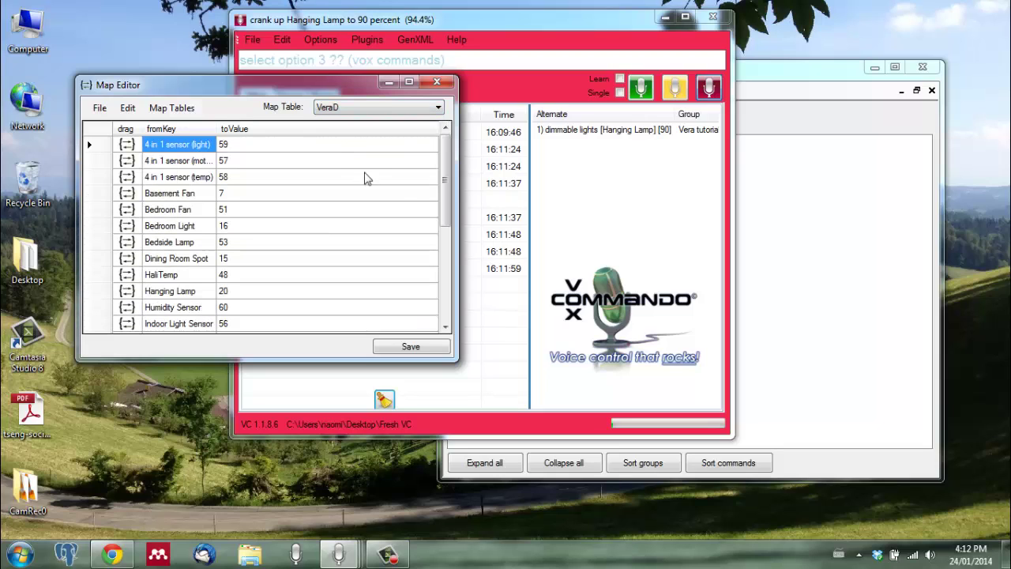
left_click_drag(447, 189, 445, 209)
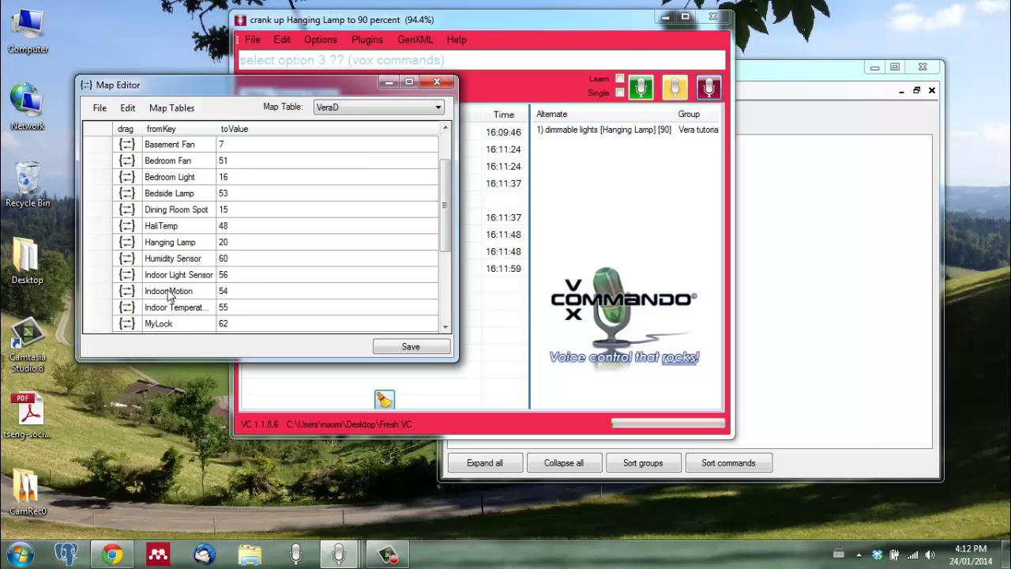
left_click(433, 82)
Add the Vera.Device.54.On event from the history to the TV time command as a trigger
left_click(756, 85)
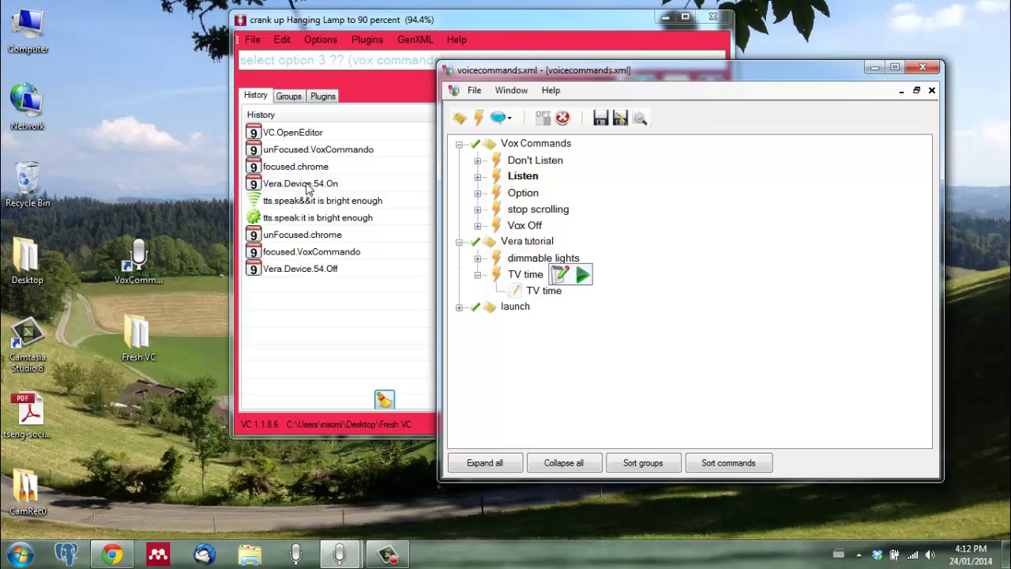
left_click_drag(254, 186, 543, 278)
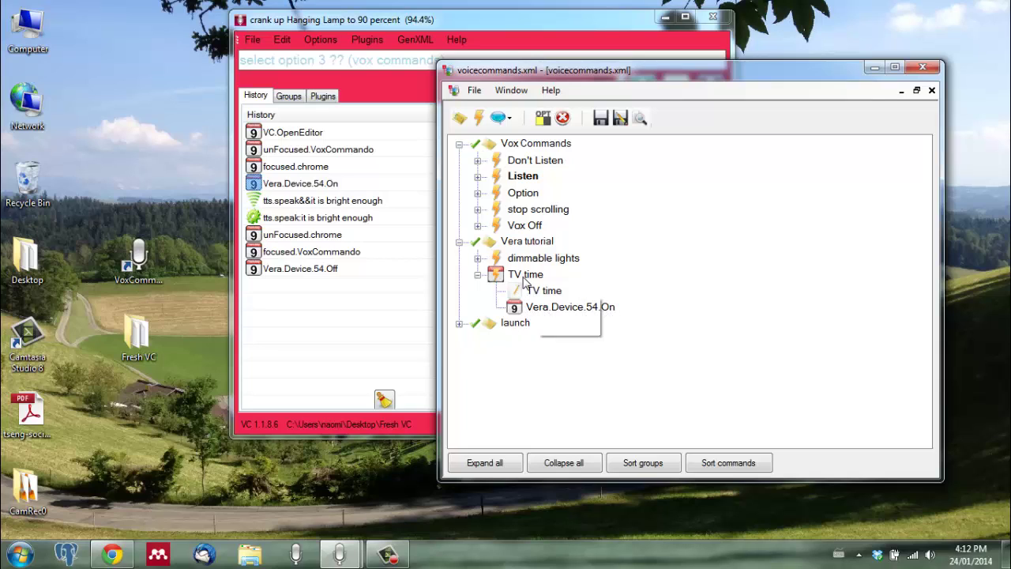
Open the TV time command in the Logical Command Builder and add a Vera.Scene action
left_click(524, 276)
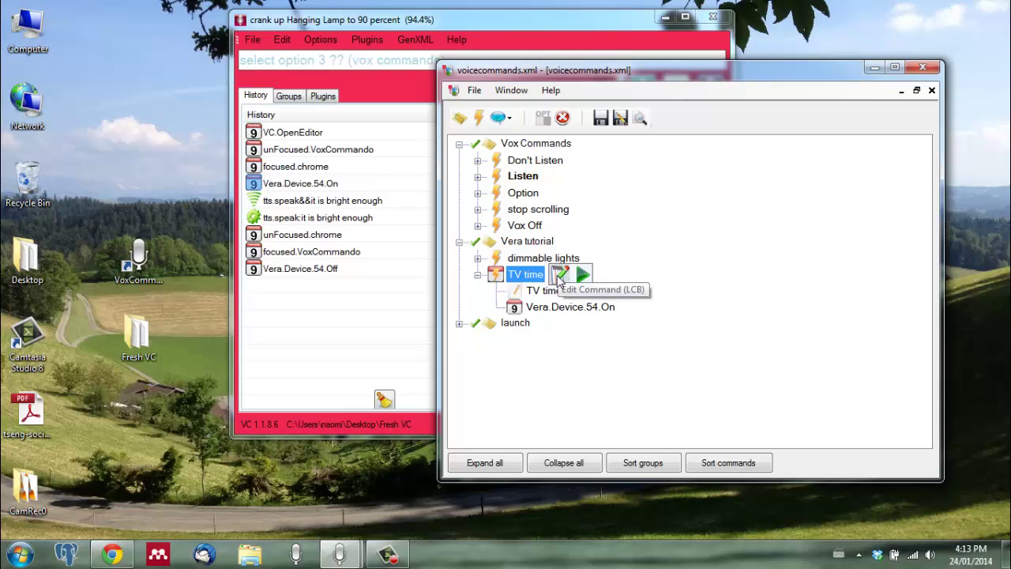
left_click(558, 276)
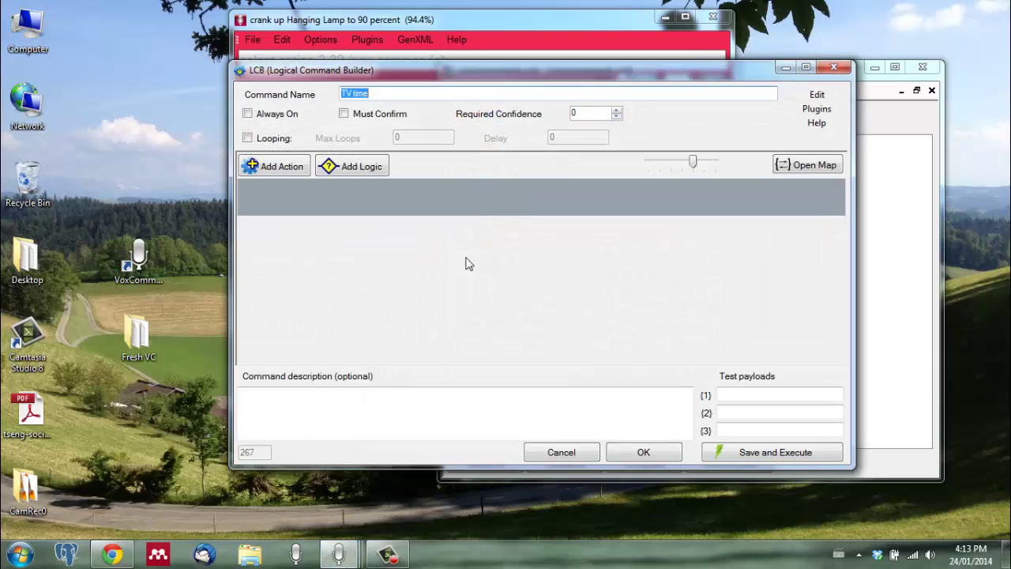
left_click(265, 166)
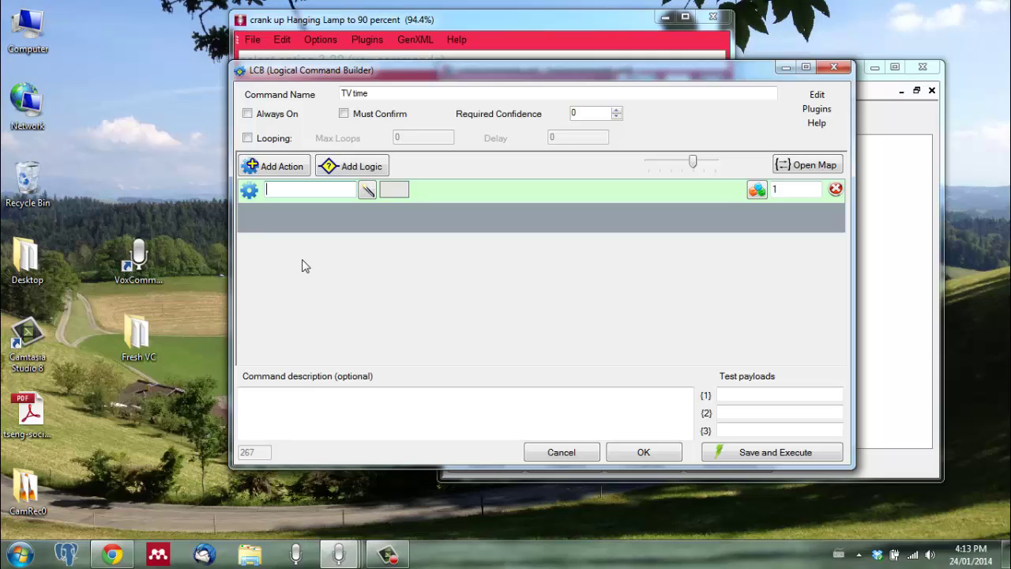
left_click(367, 193)
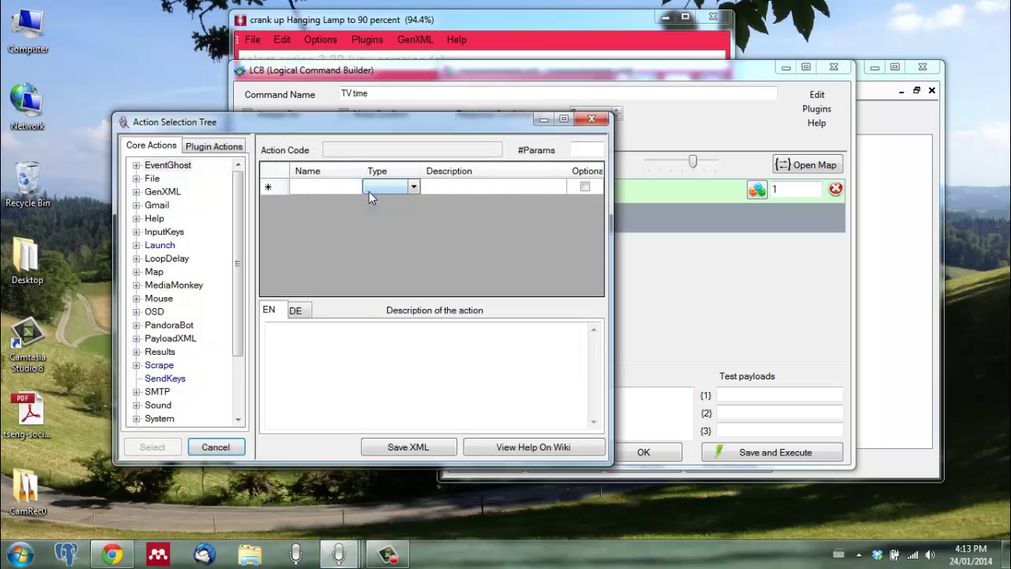
left_click(207, 147)
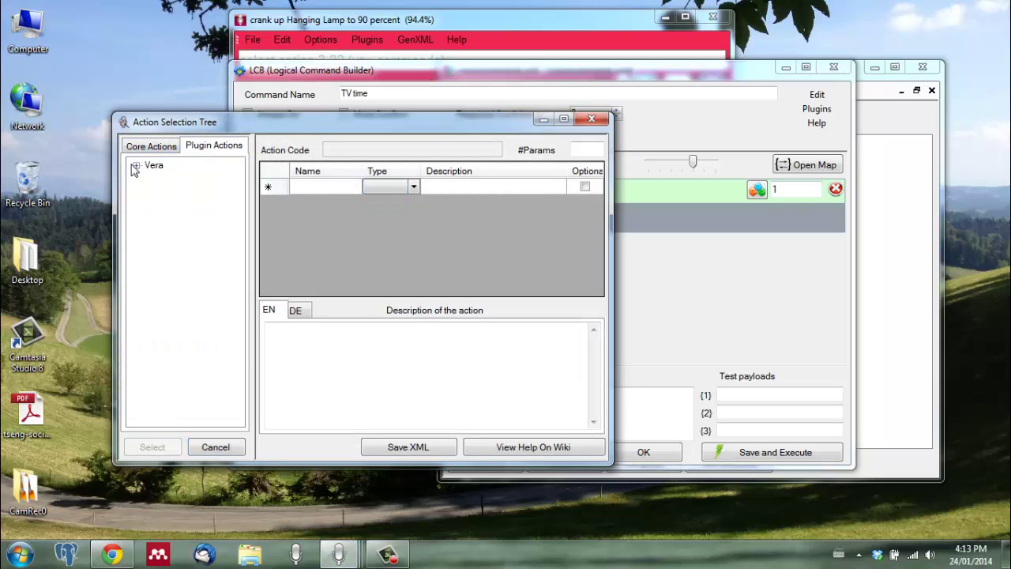
left_click(136, 166)
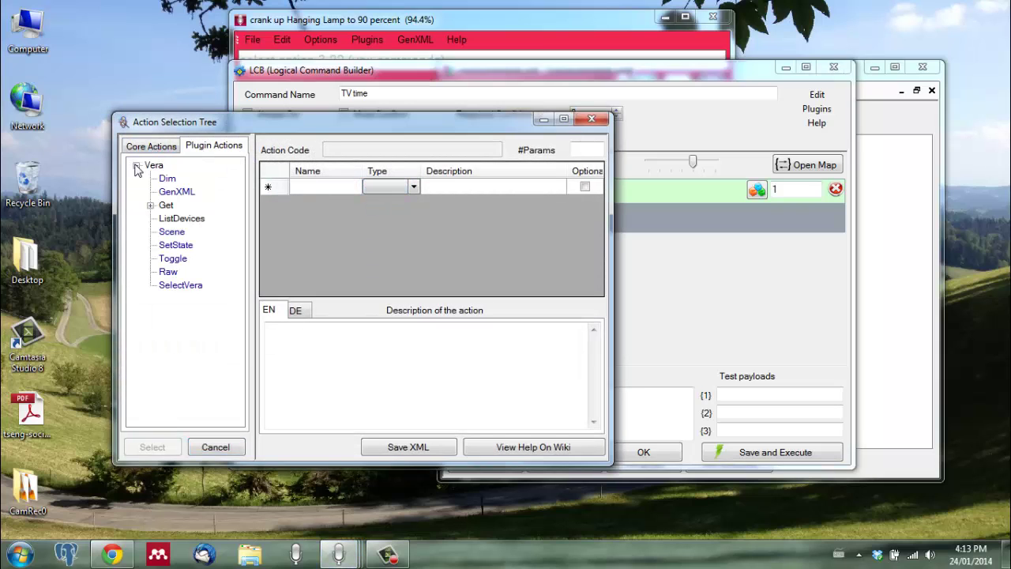
double_click(172, 234)
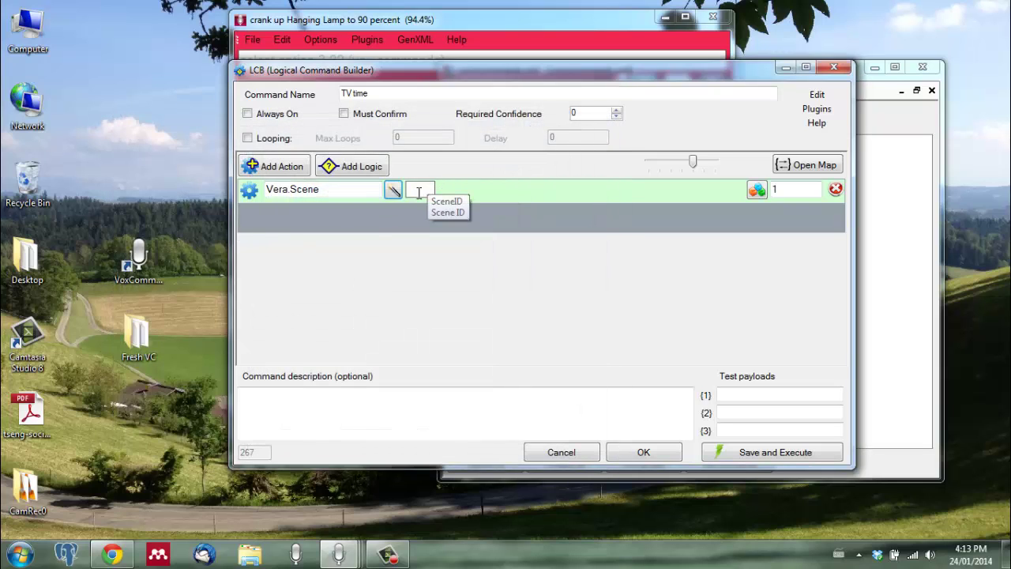
Set the Vera.Scene action's Scene ID to the TV Lights entry from the VeraS map table
left_click(433, 190)
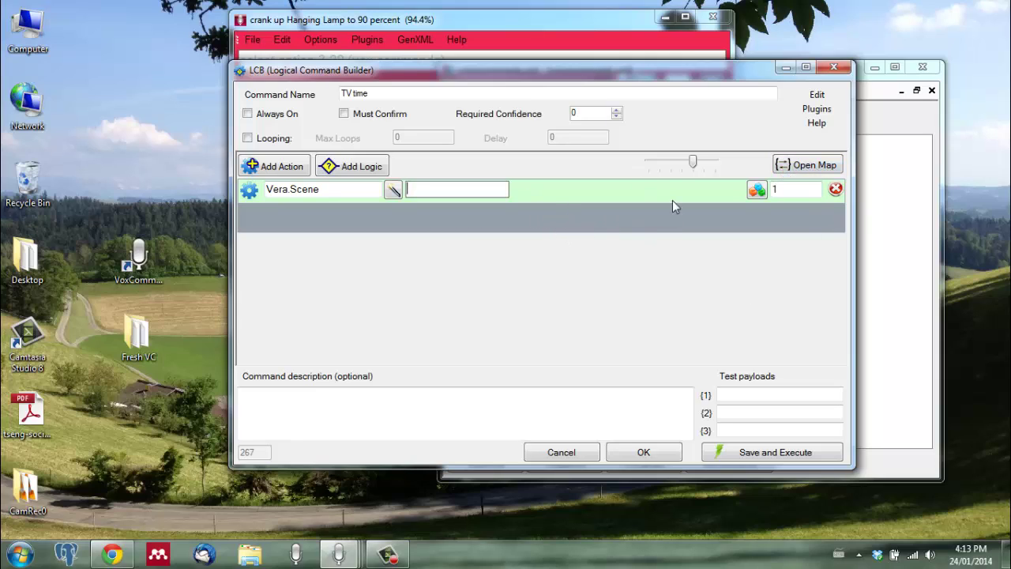
left_click(798, 166)
left_click_drag(302, 92, 800, 131)
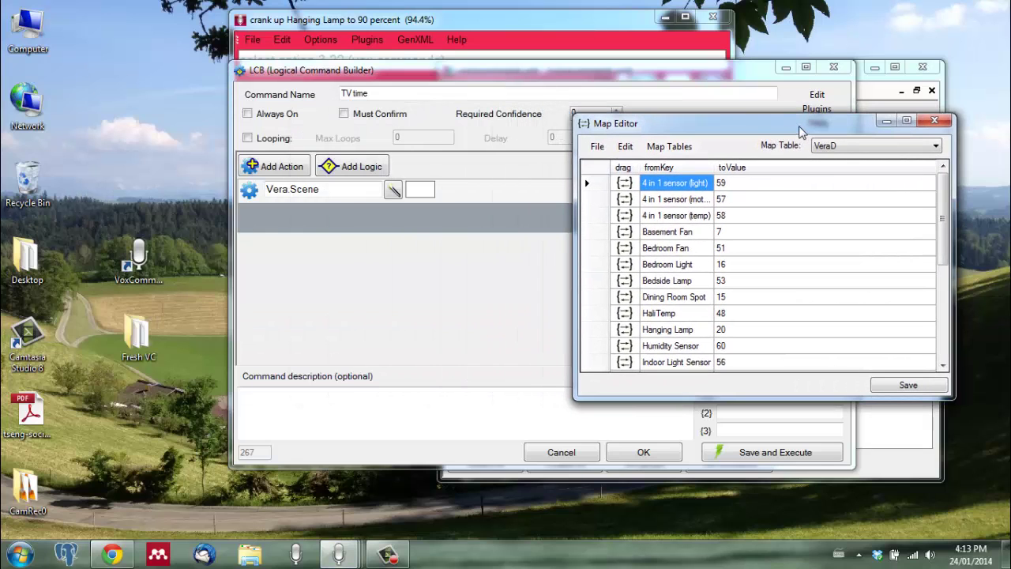
left_click(853, 153)
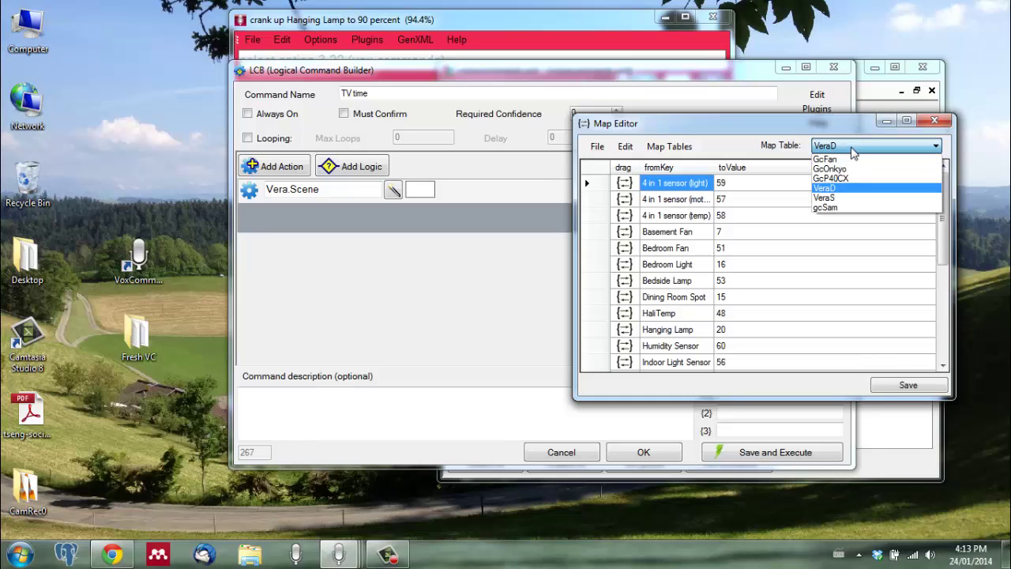
left_click(823, 198)
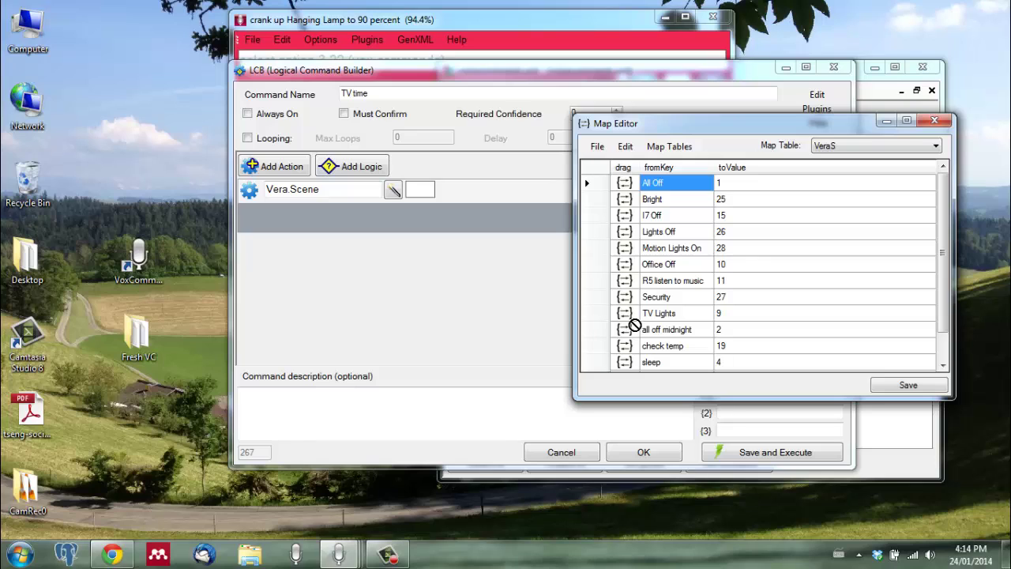
left_click_drag(630, 322, 422, 191)
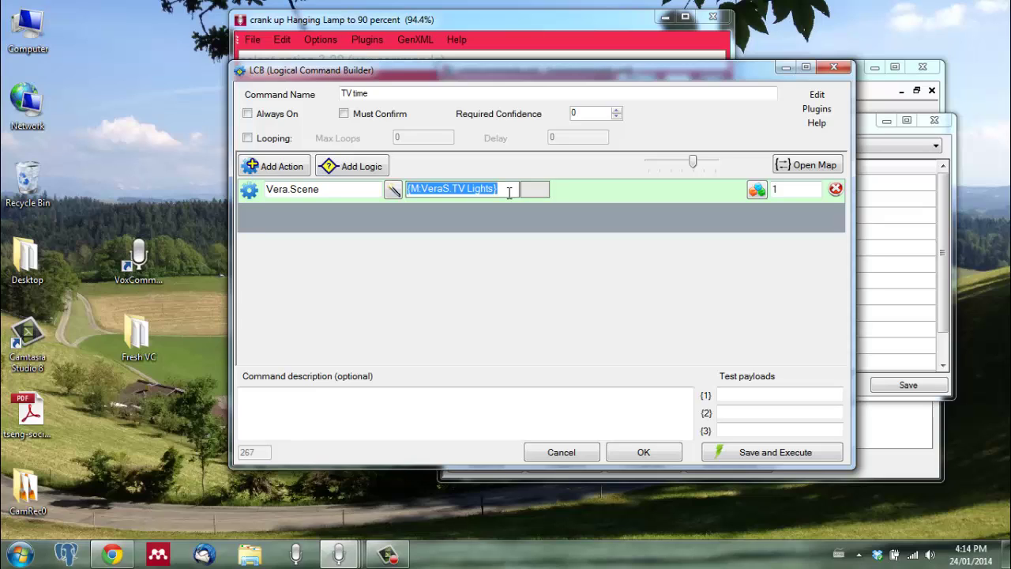
left_click(509, 192)
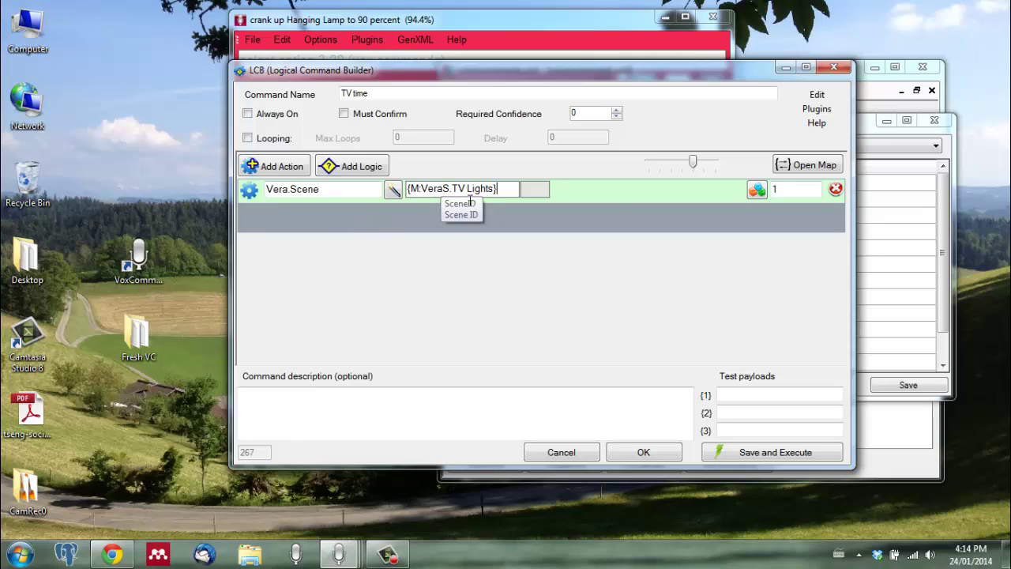
Confirm the TV time command, close the Map Editor, save voicecommands.xml and close the command editor
left_click(661, 455)
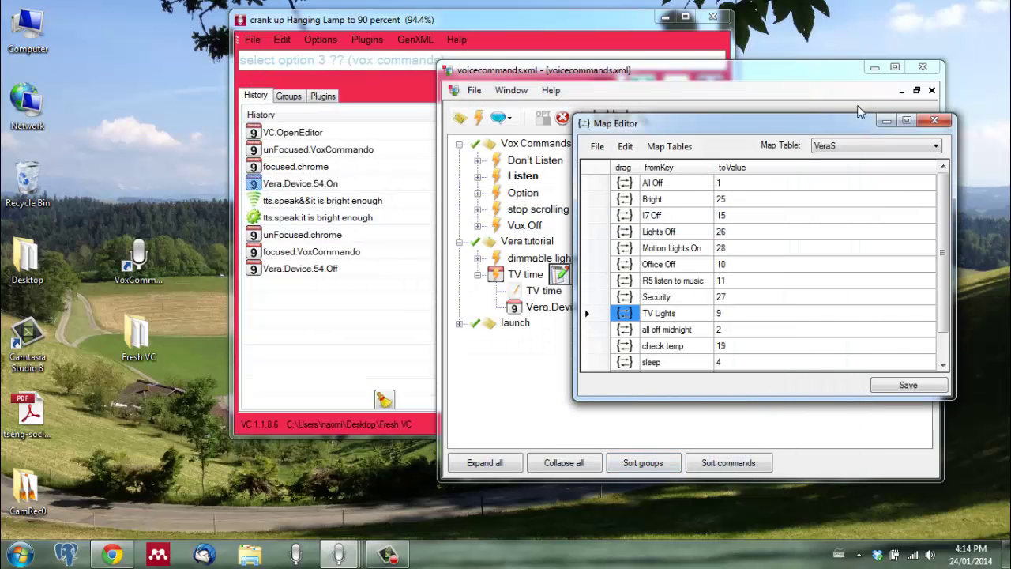
left_click(936, 121)
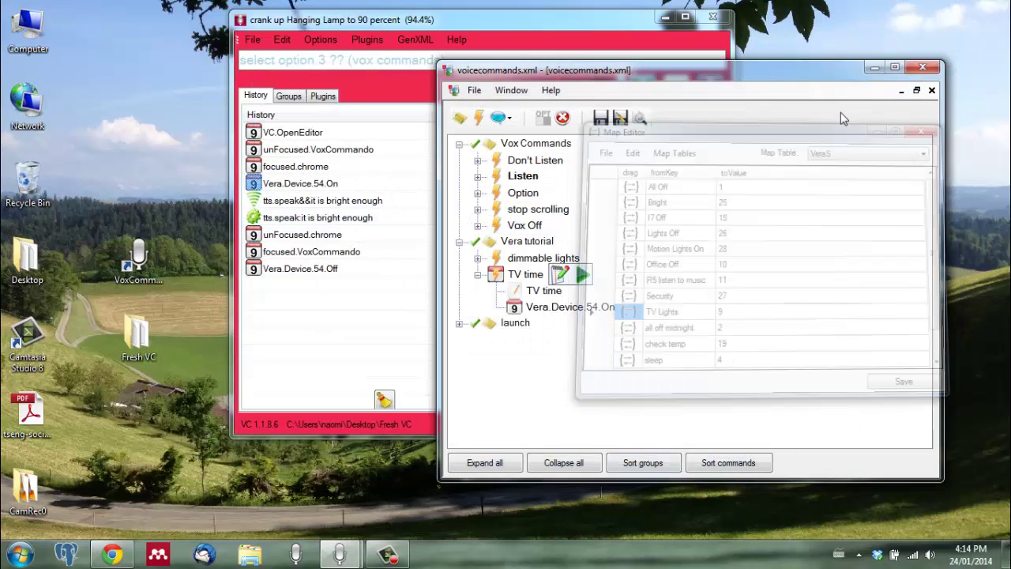
left_click(601, 120)
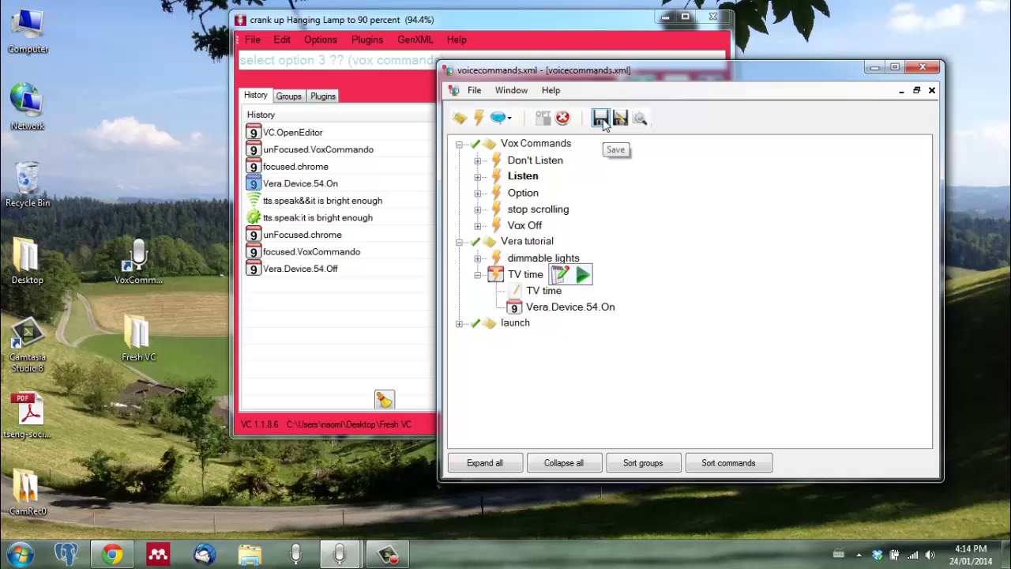
left_click(928, 69)
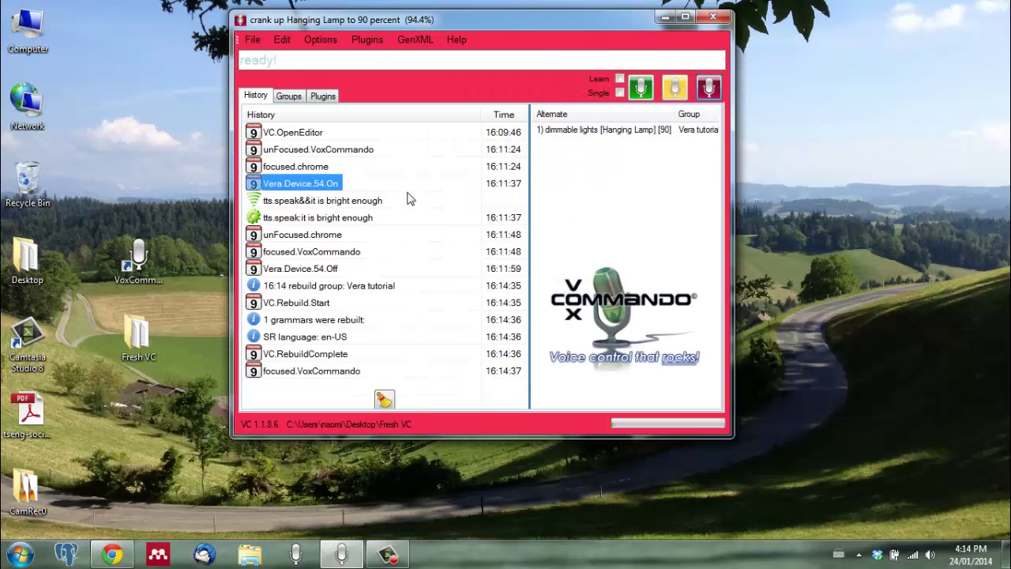
Turn on listening, test the spoken phrase "TV time", inspect the resulting scene events in the history, and turn listening off
left_click(640, 88)
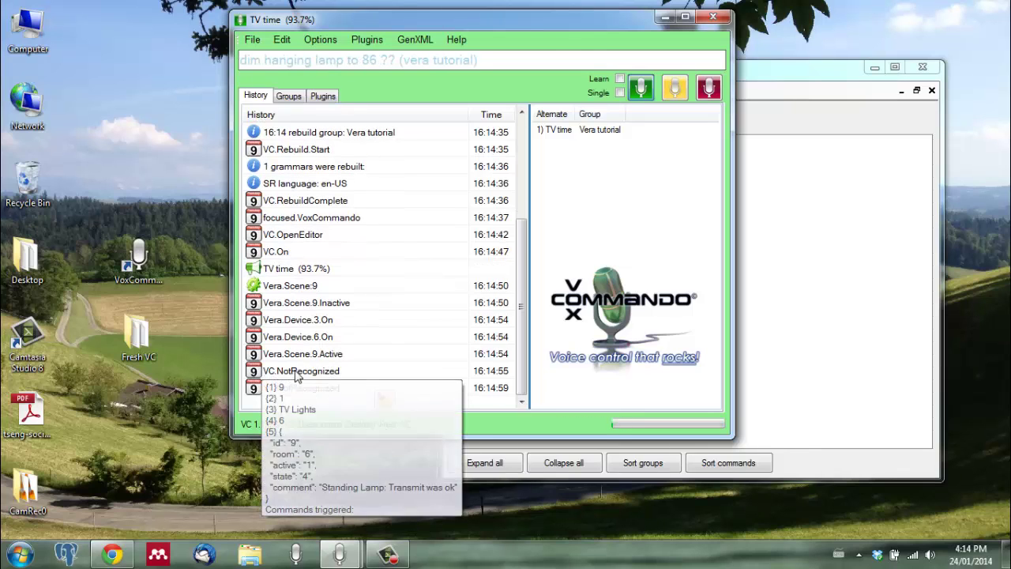
mouse_move(334, 345)
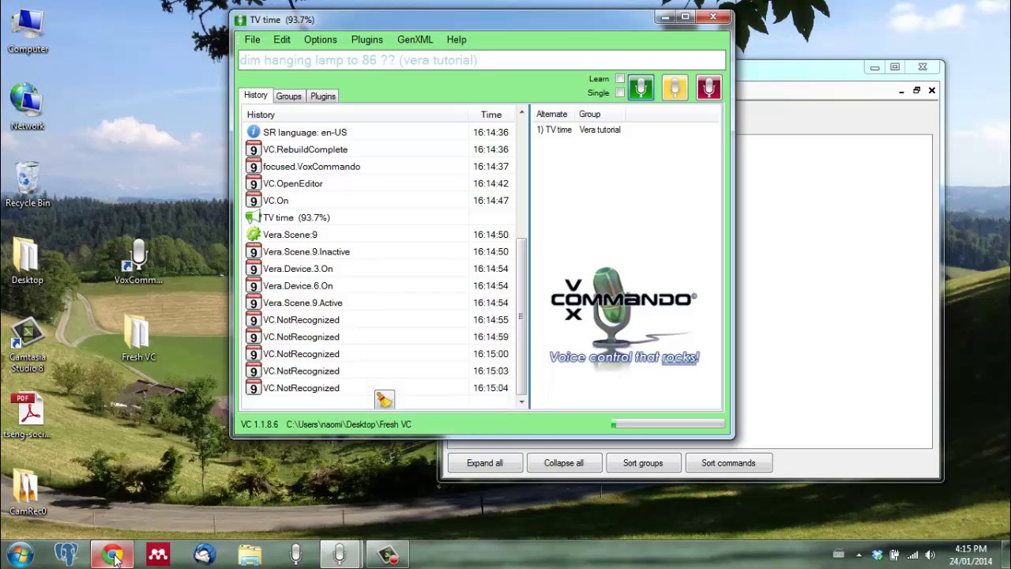
mouse_move(114, 557)
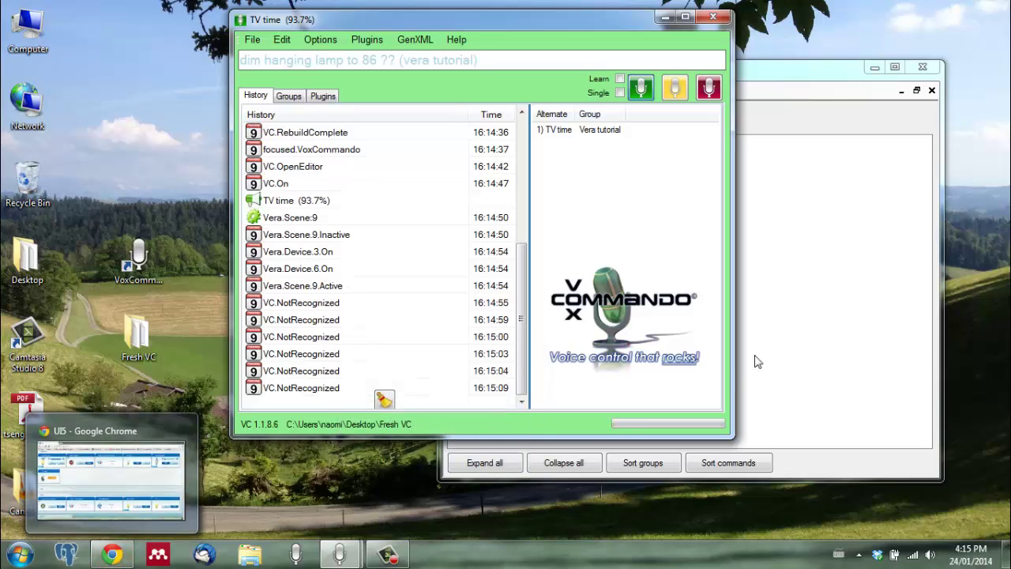
left_click(708, 89)
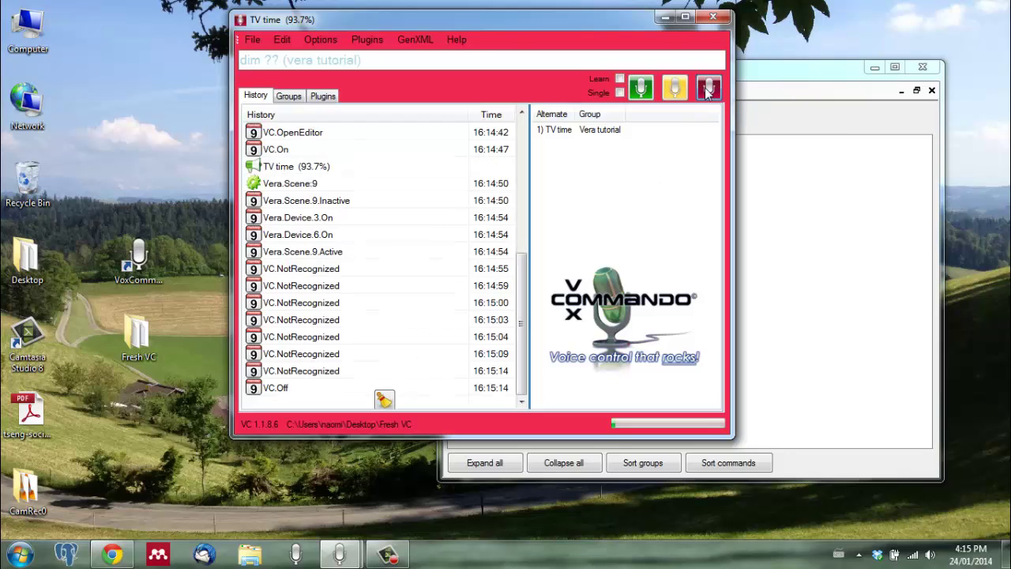
Clear the history, check the Living Room devices on the Vera UI5 page in Chrome, and inspect the motion-triggered scene events in VoxCommando's history
left_click(384, 399)
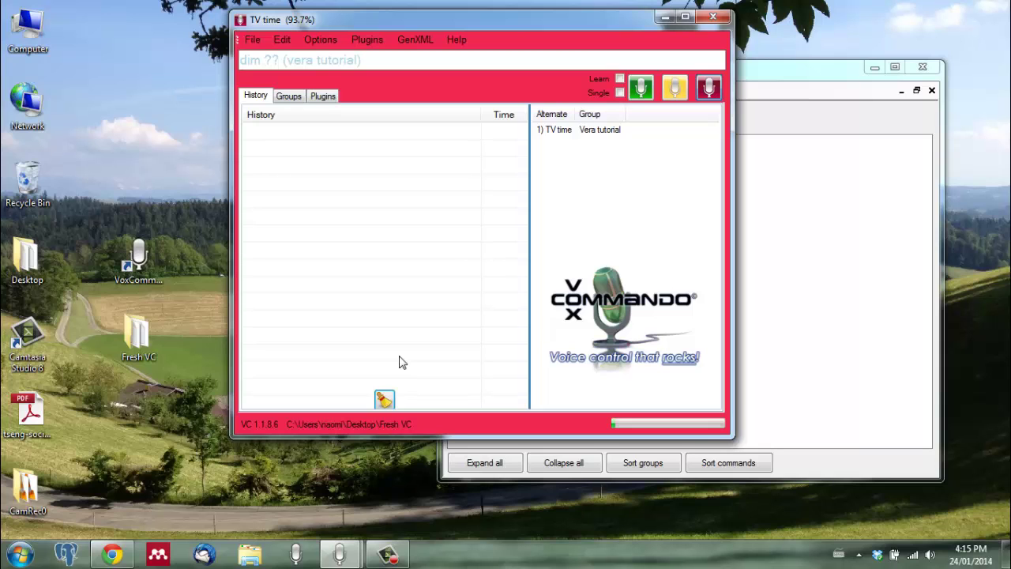
left_click(112, 555)
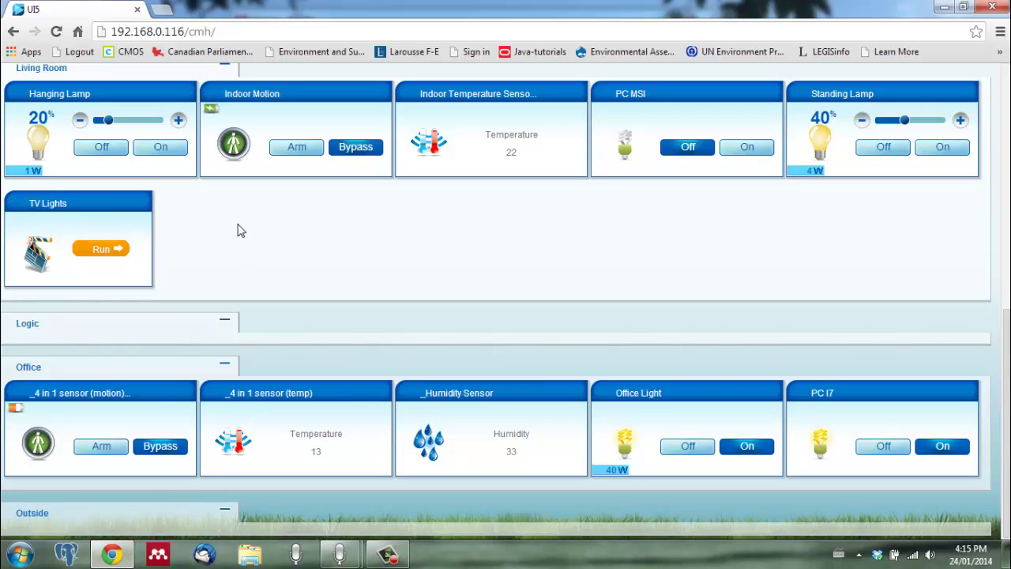
left_click(944, 7)
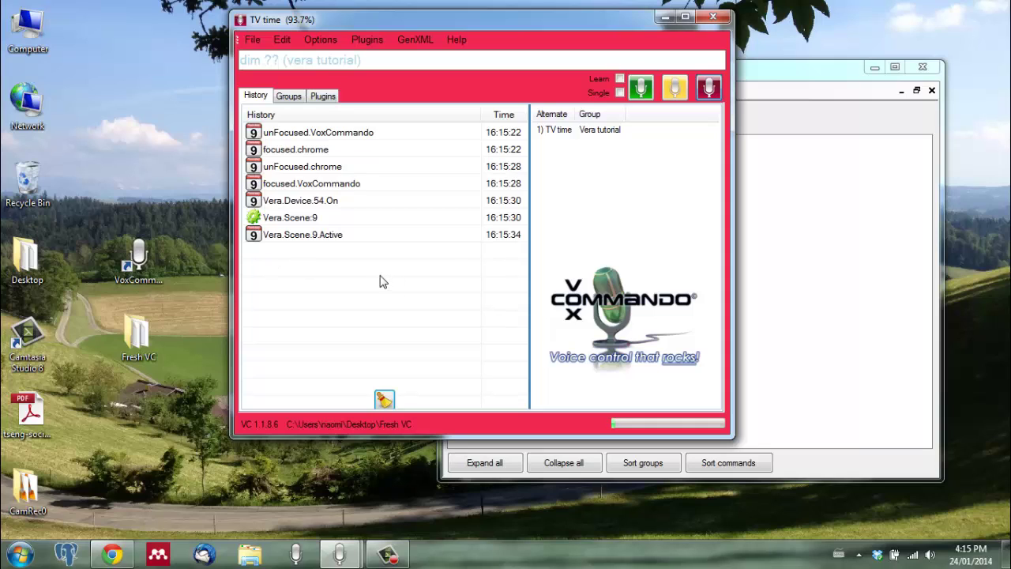
mouse_move(273, 204)
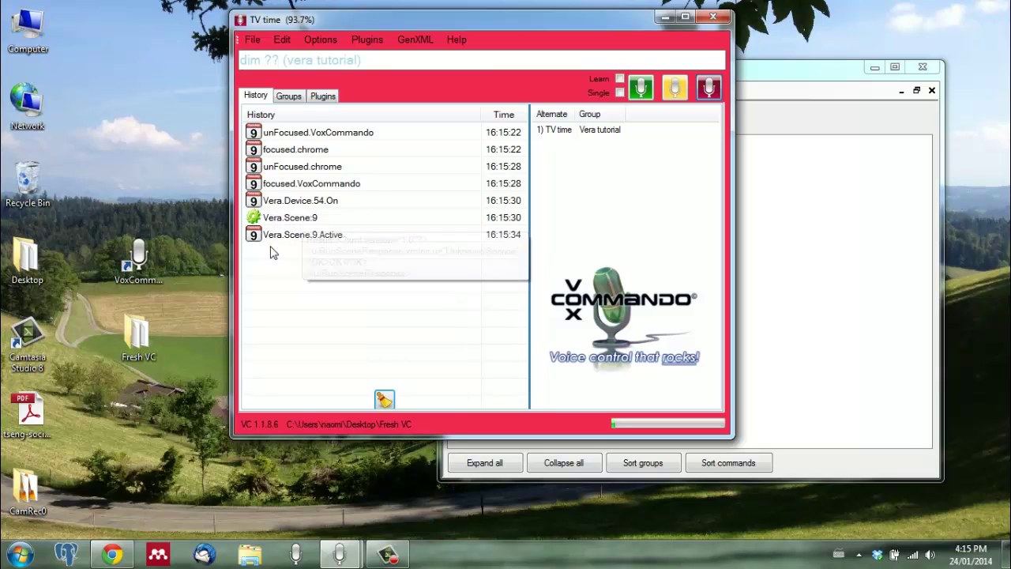
mouse_move(337, 248)
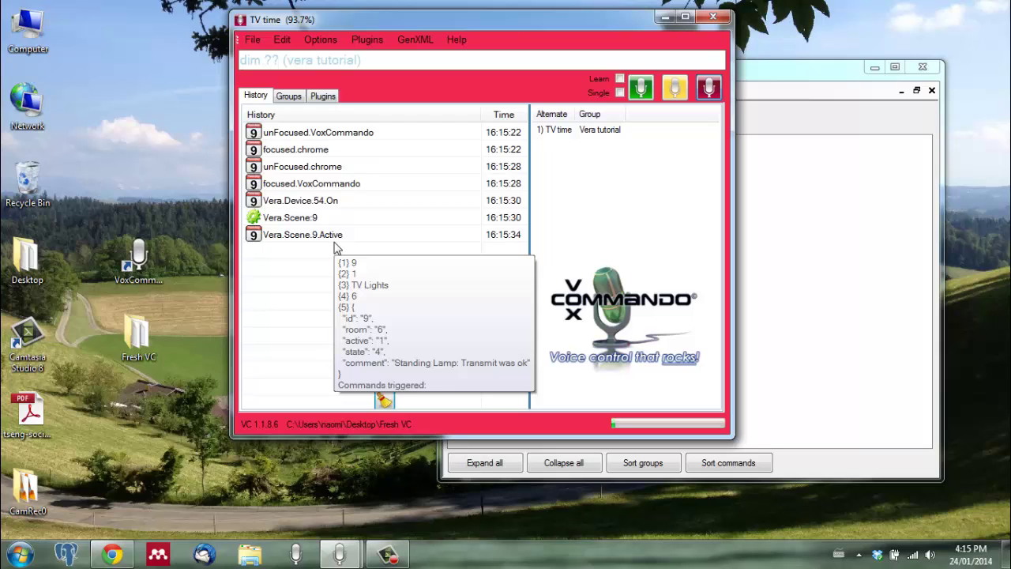
Return to the command editor, check the TV time command's action, and expand the command to show its phrase and event
left_click(778, 308)
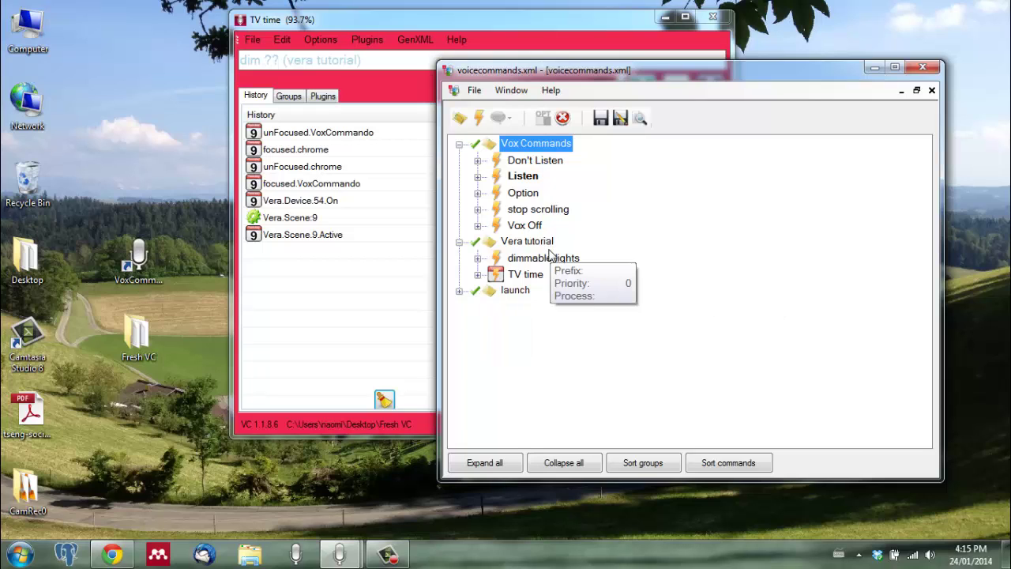
mouse_move(530, 278)
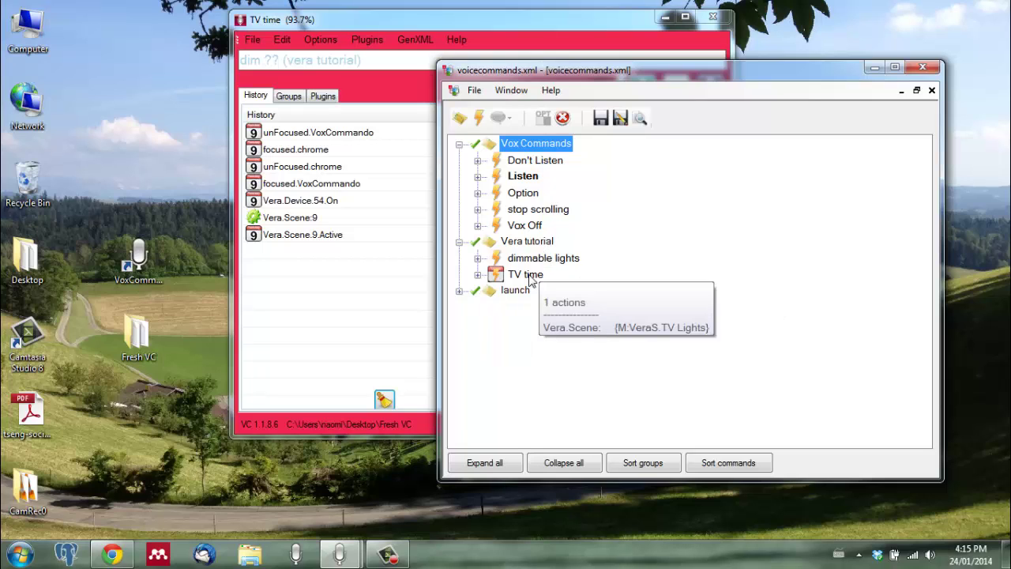
left_click(477, 274)
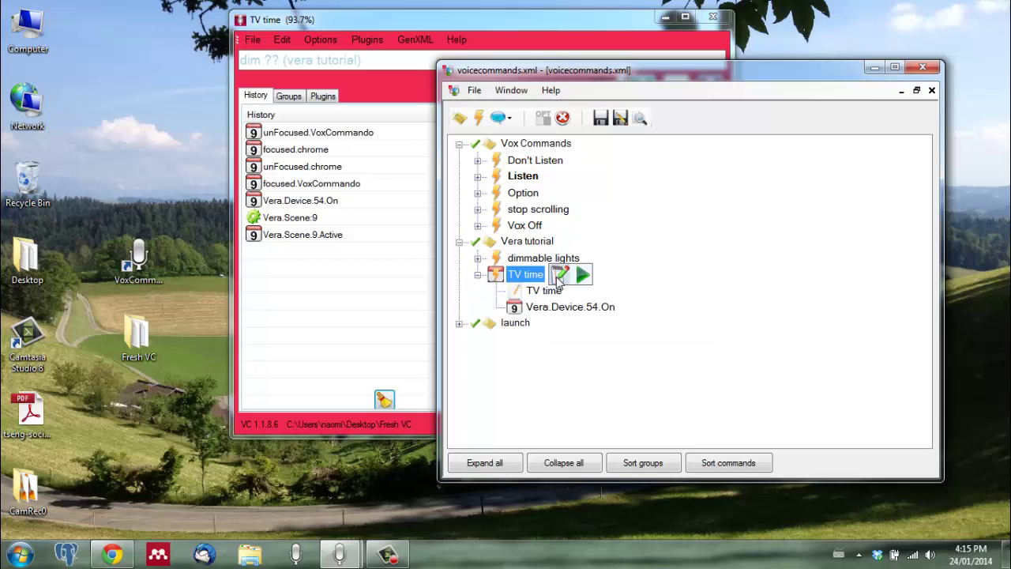